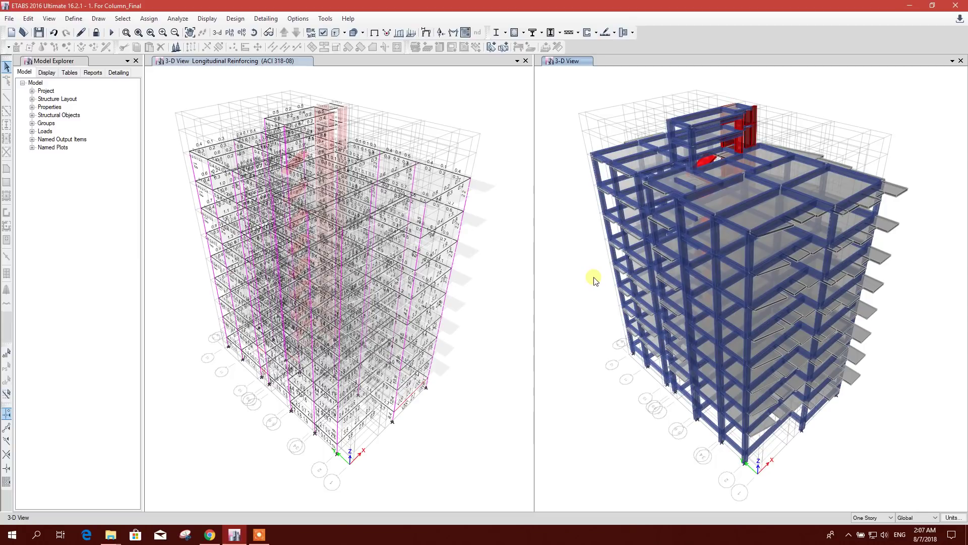
Step: Activate the reinforcing view and slightly rotate the building within it
click(450, 107)
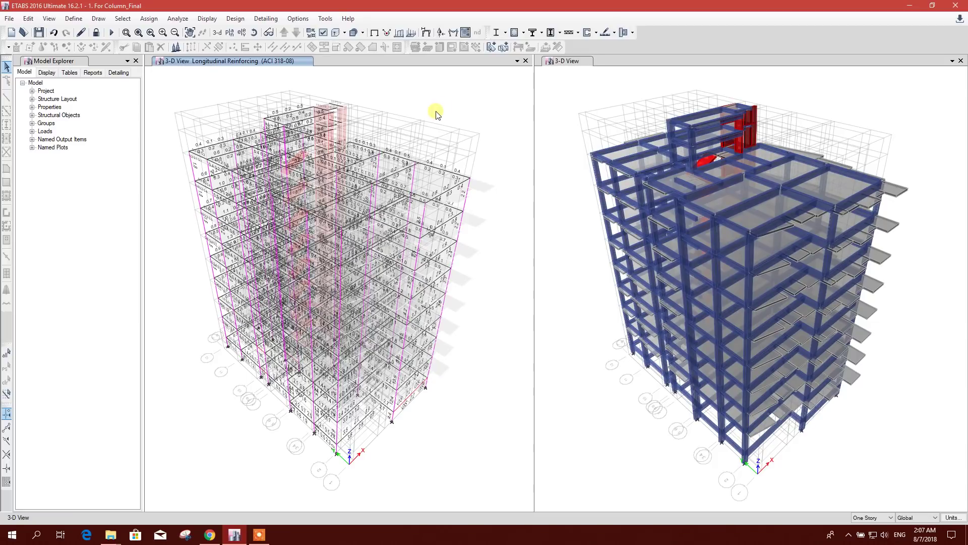
middle_drag(428, 117, 422, 119)
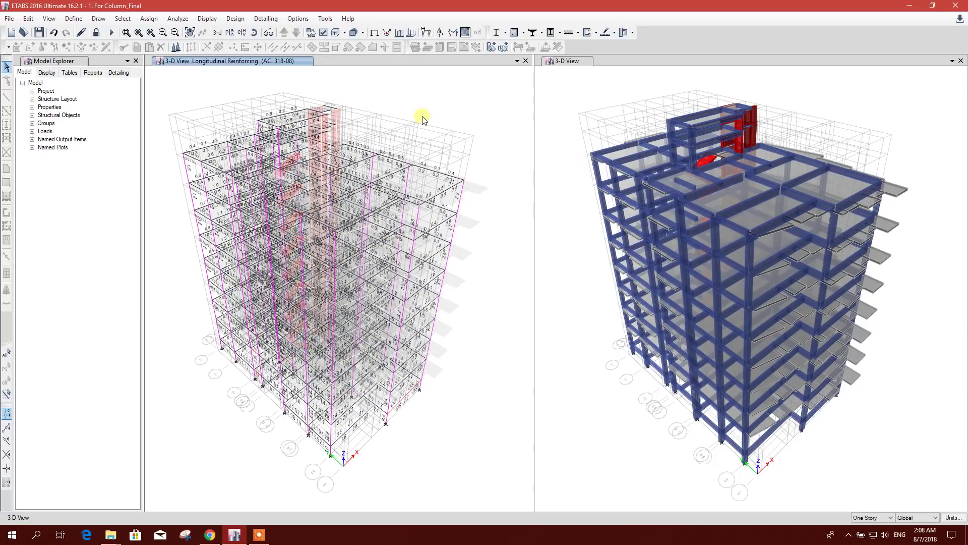
shift+middle_drag(429, 117, 432, 124)
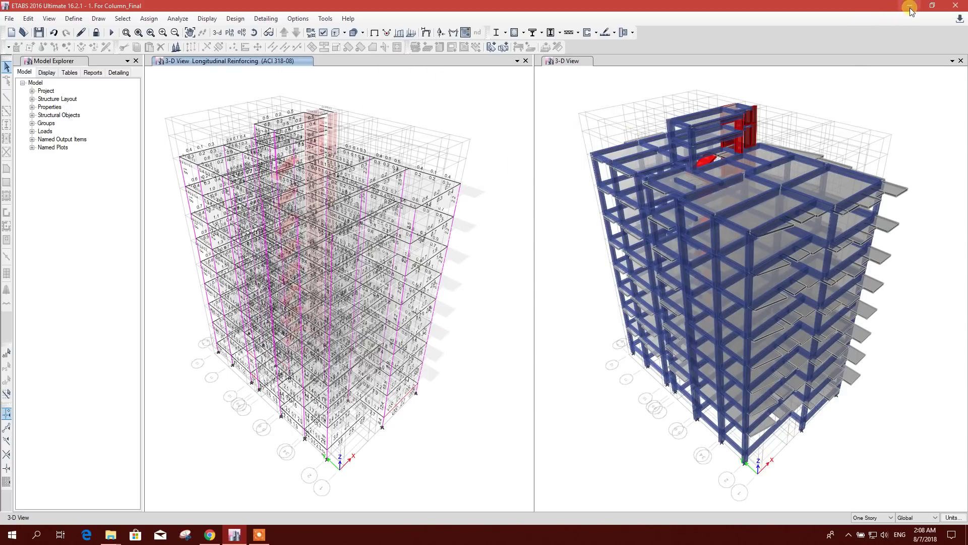
Step: Run CSI Detailing.exe as administrator from the V2.0 folder and choose the ETABS 2016 version
mouse_move(110, 535)
click(93, 492)
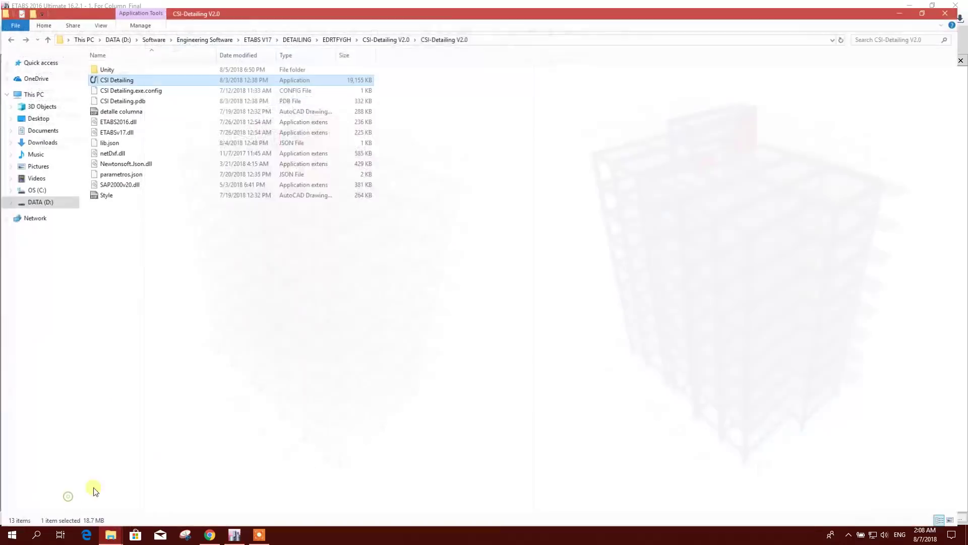
right_click(139, 73)
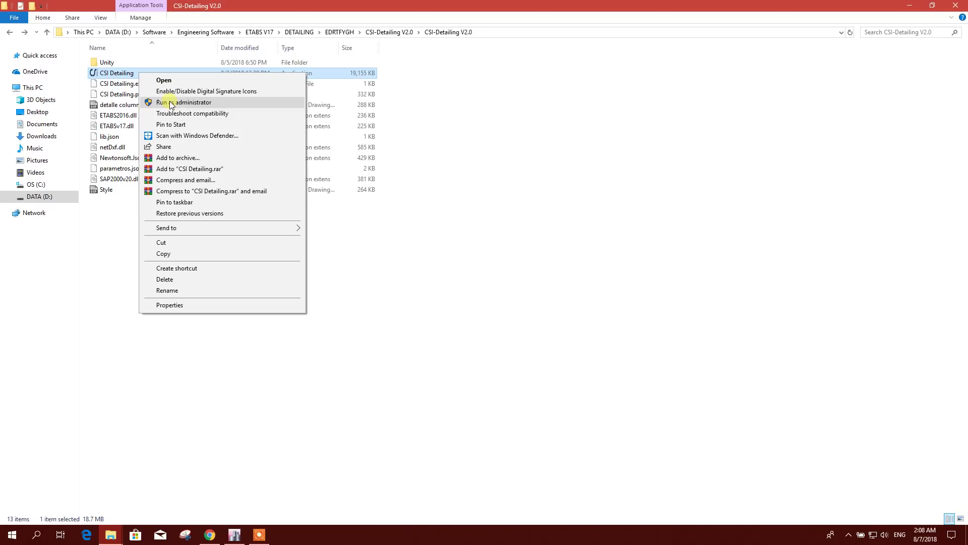
click(172, 105)
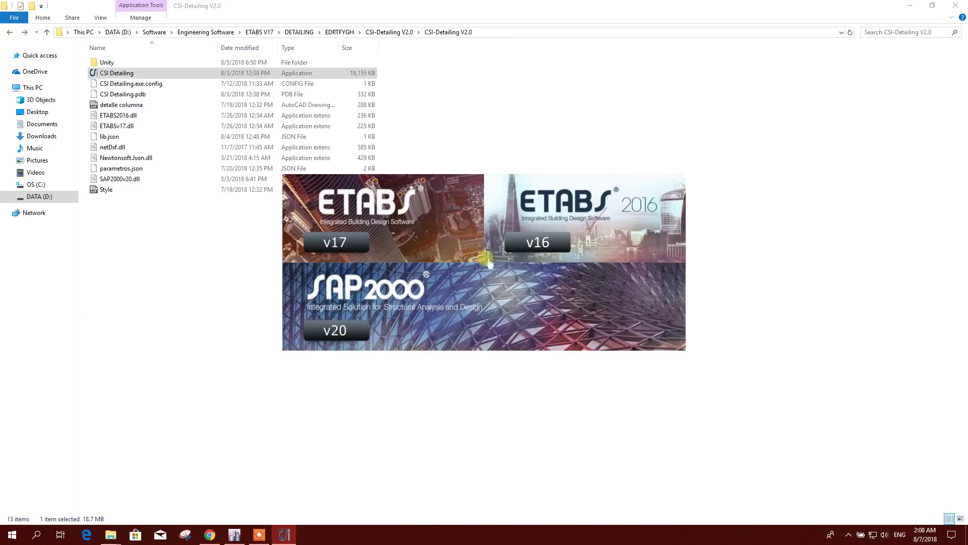
click(541, 244)
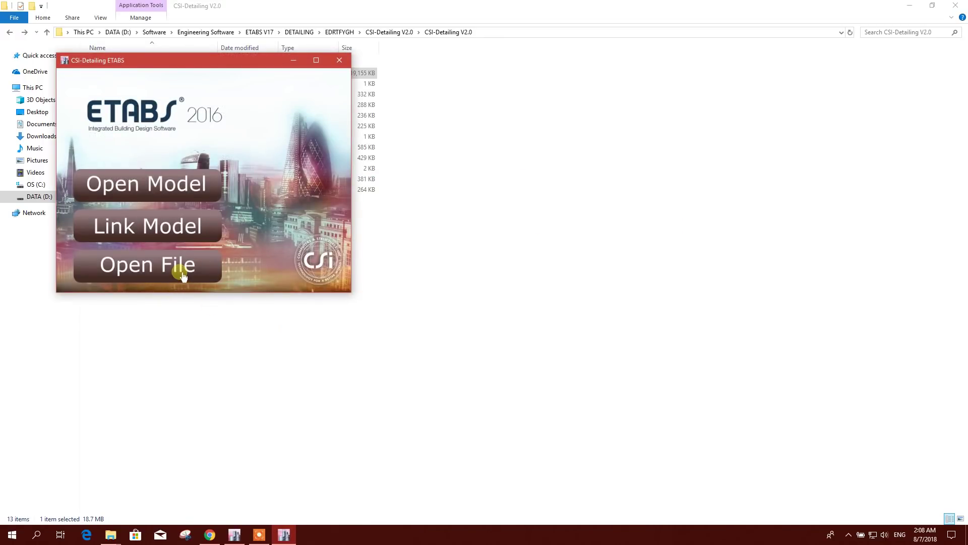
click(283, 535)
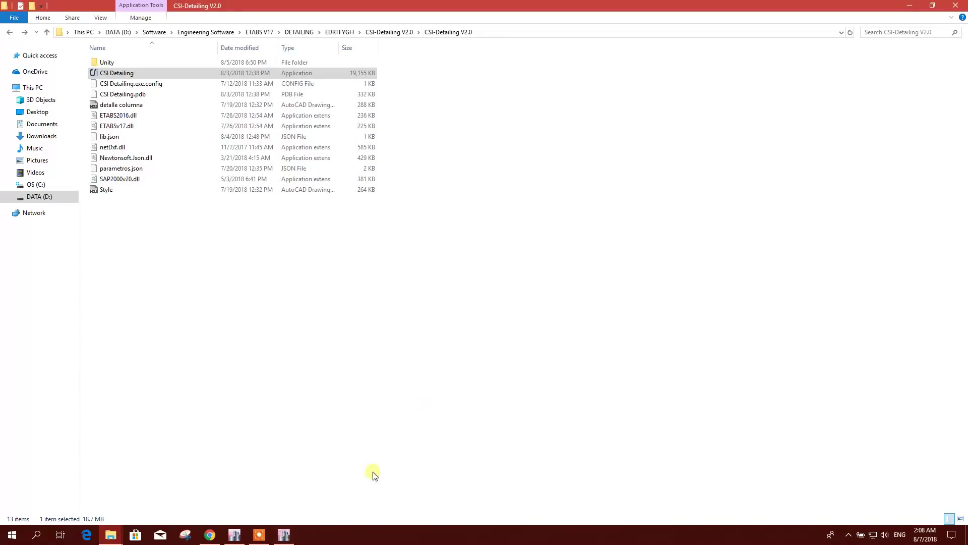
click(250, 537)
Step: Browse to This PC > DATA (D:) > DRIVE G > Raihan > Analysis Design
click(282, 534)
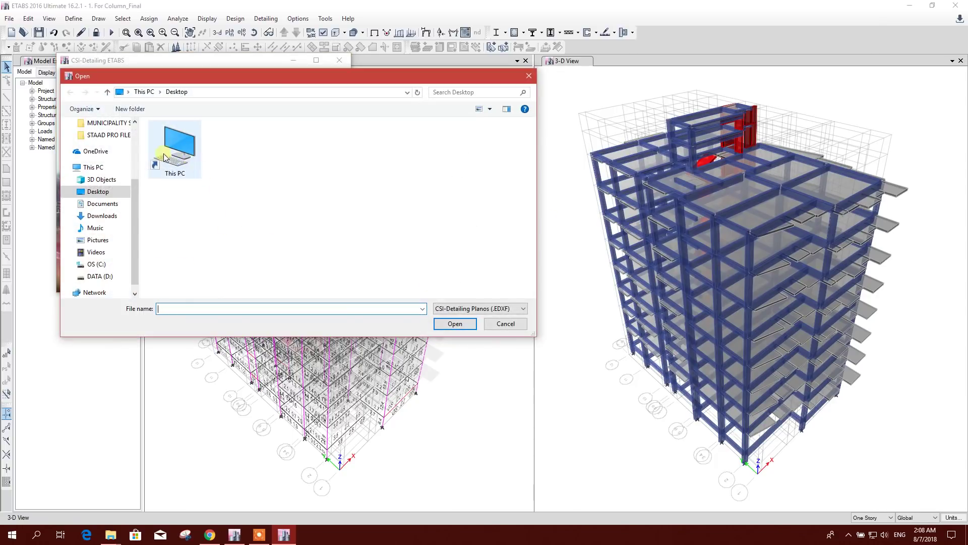
double_click(180, 150)
double_click(348, 252)
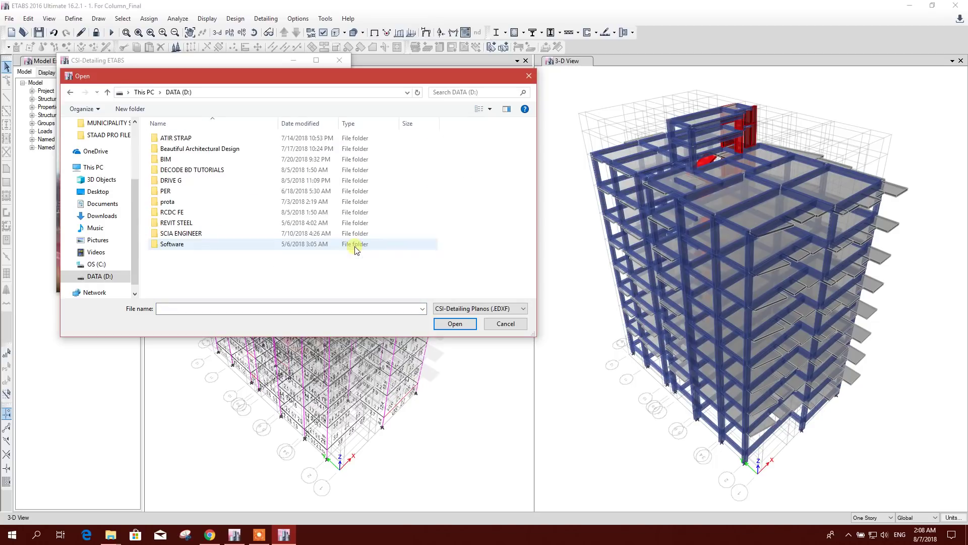
double_click(242, 183)
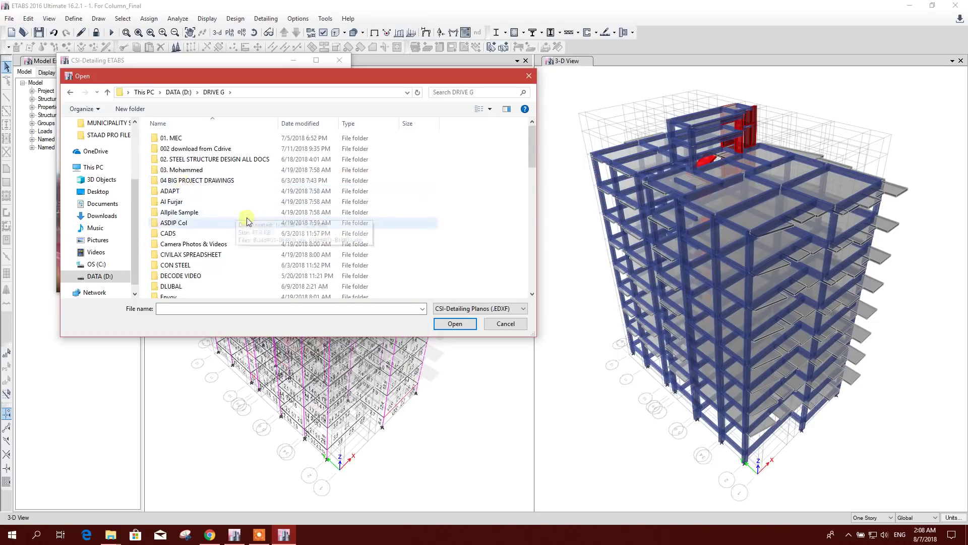
scroll(245, 240, down, 5)
scroll(245, 240, down, 4)
scroll(201, 253, down, 1)
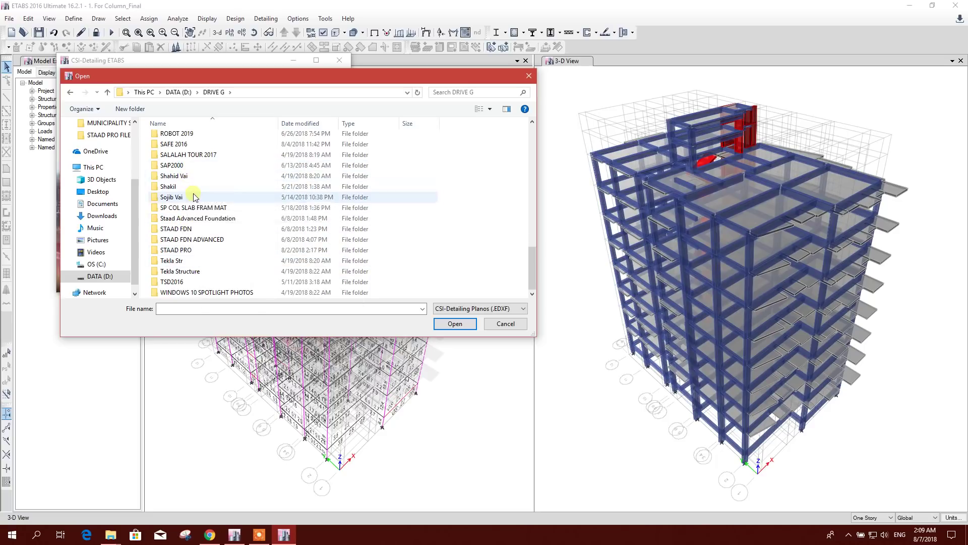
scroll(201, 269, up, 2)
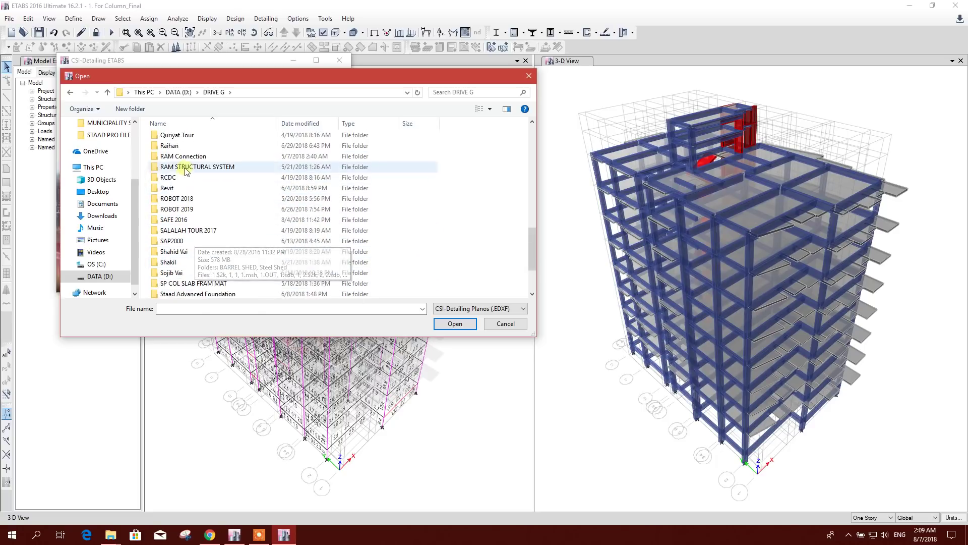
double_click(188, 147)
double_click(191, 137)
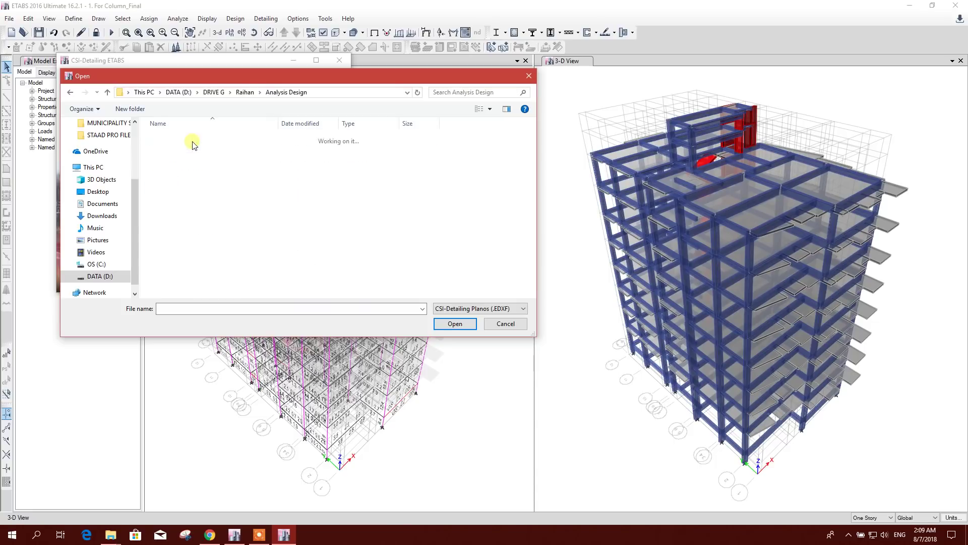
Step: Select 1. For Column_Final.EDXF and load it into CSI Detailing
click(204, 142)
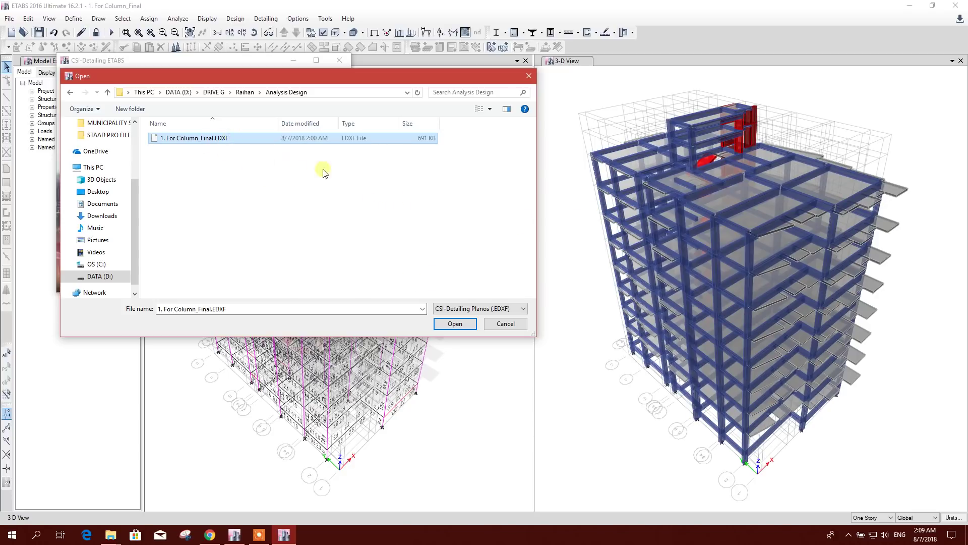
click(455, 324)
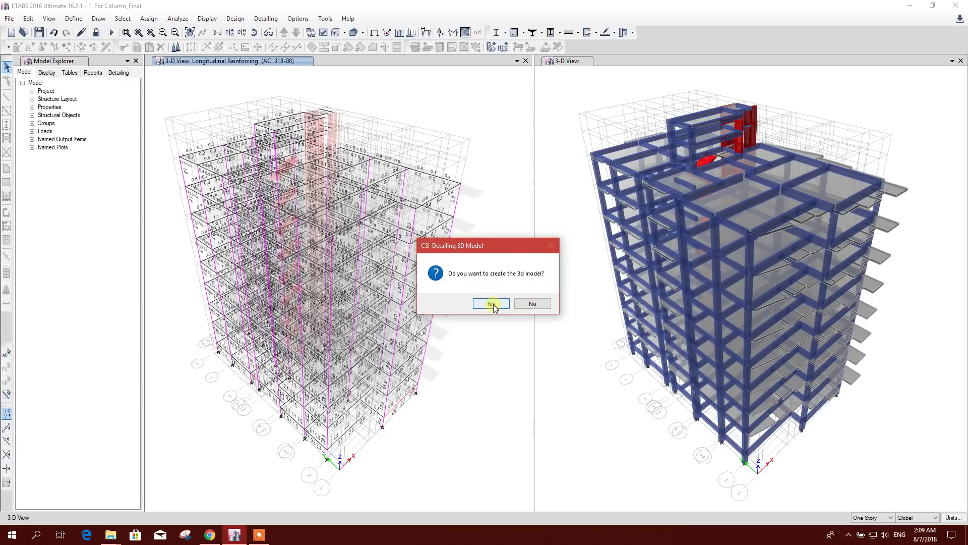
Step: Create the 3D rebar model and save it over 3D.dxf on the Desktop, keeping the view open
click(492, 305)
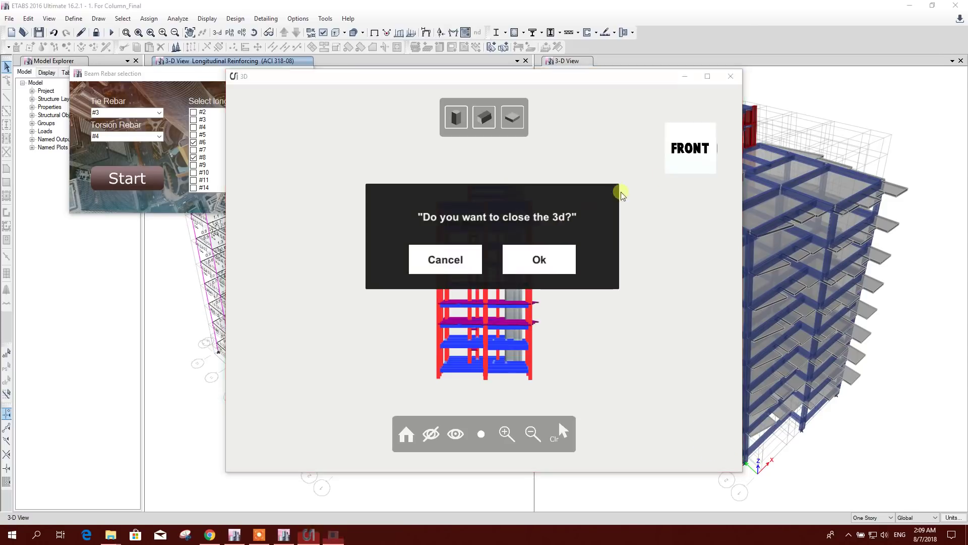
click(539, 259)
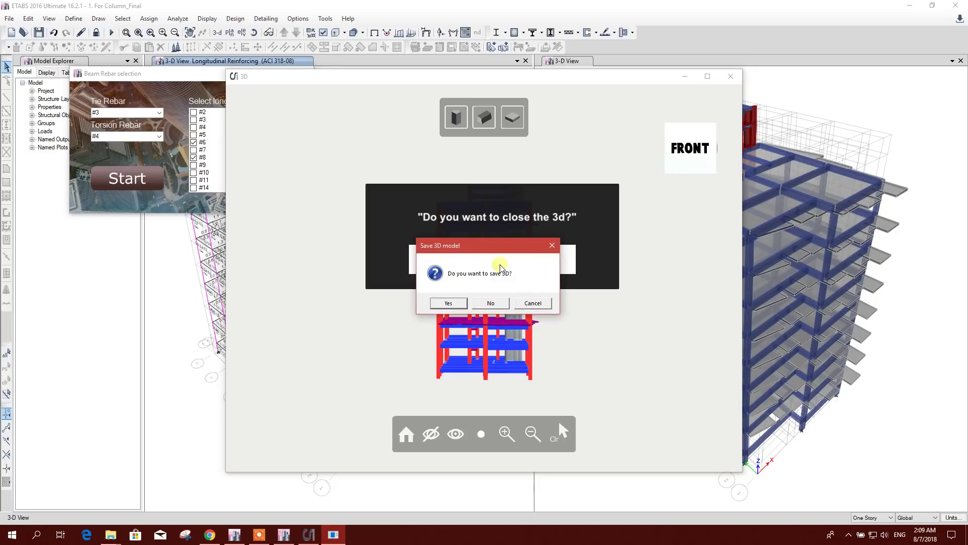
click(451, 304)
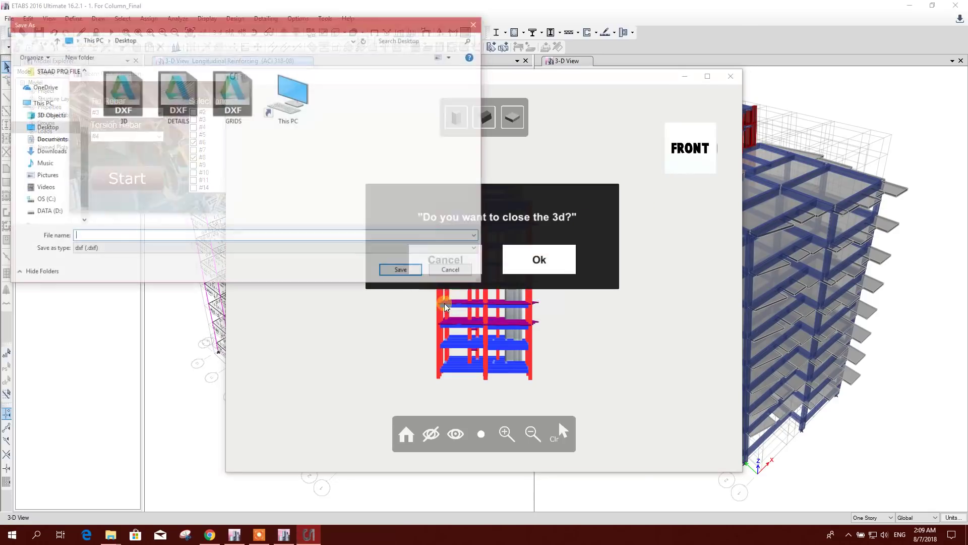
click(122, 94)
click(402, 271)
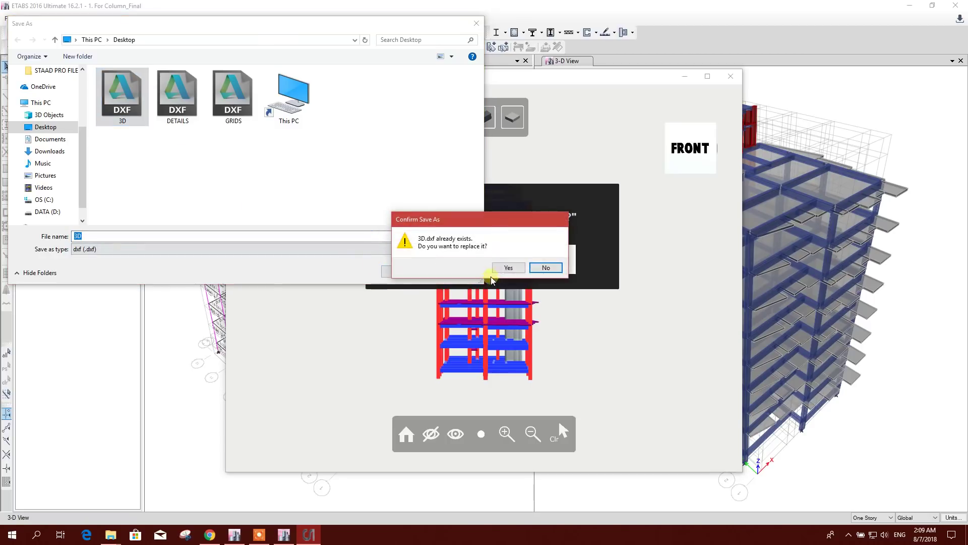
click(509, 269)
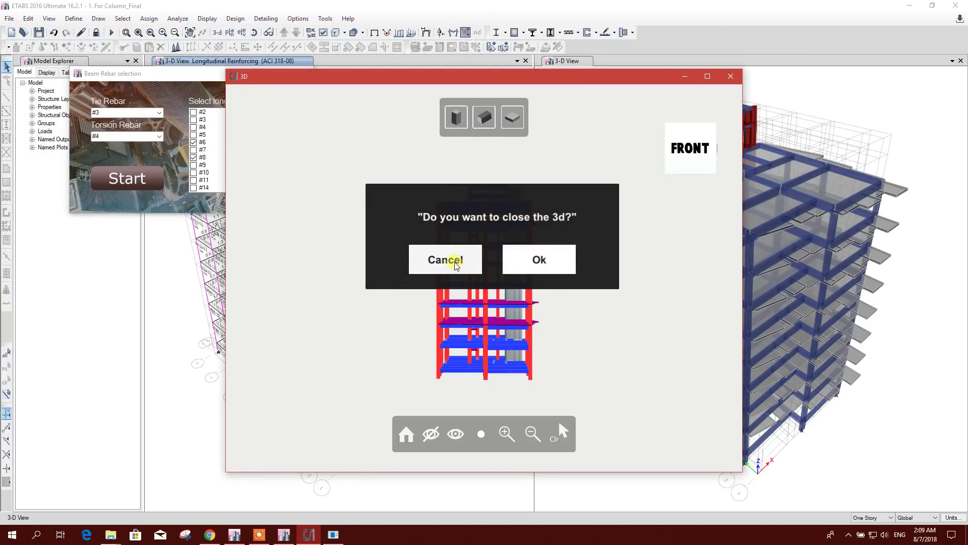
click(454, 264)
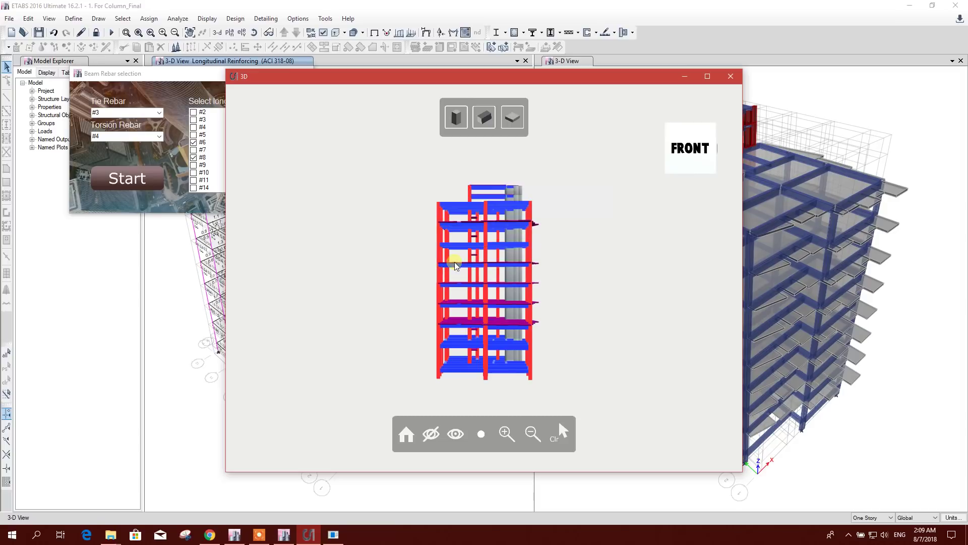
Step: View the model isometrically, toggle column, beam and slab visibility, then close the 3D preview
click(669, 129)
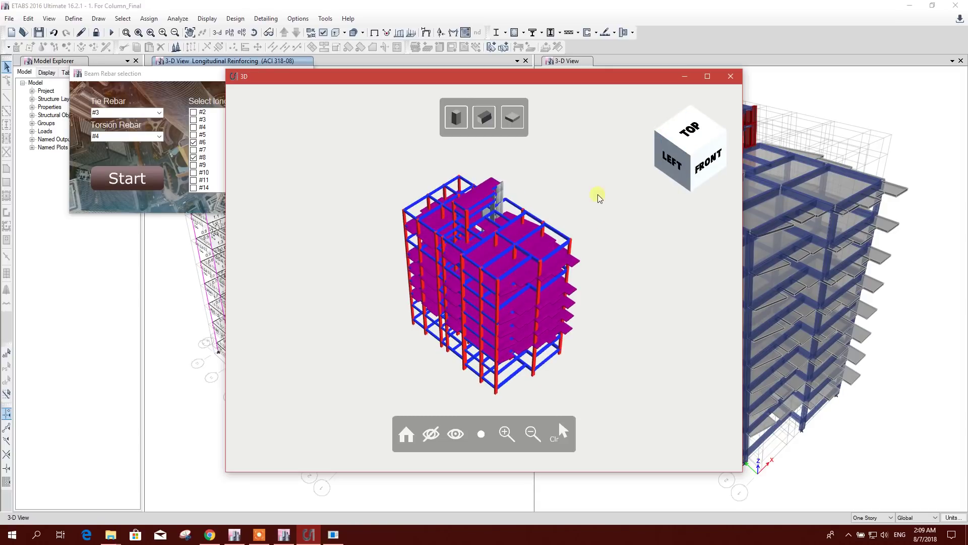
scroll(528, 327, up, 2)
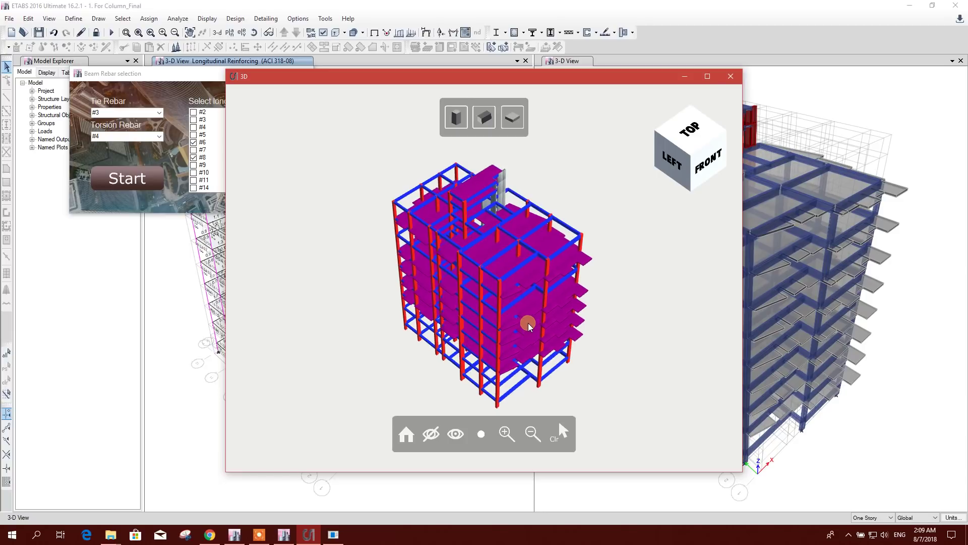
click(460, 119)
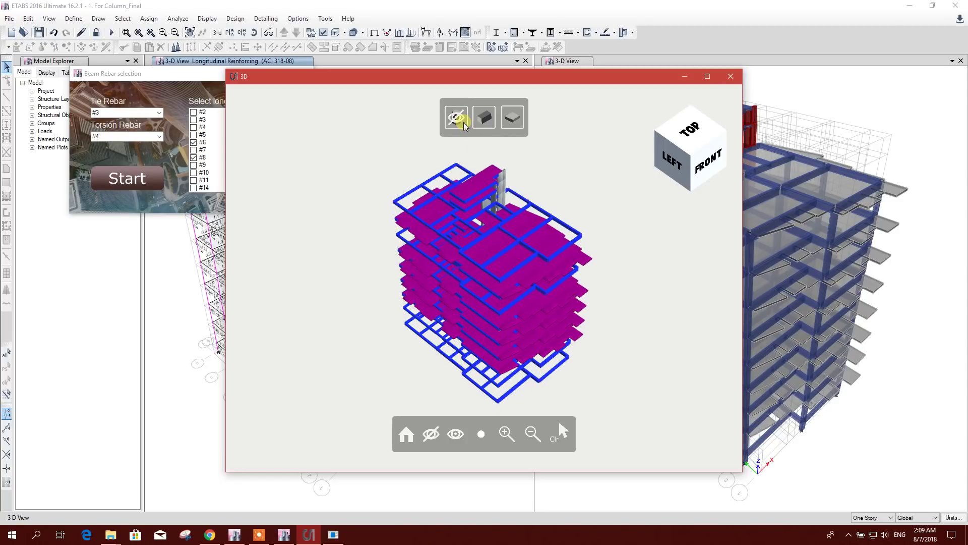
click(458, 119)
click(459, 118)
click(463, 120)
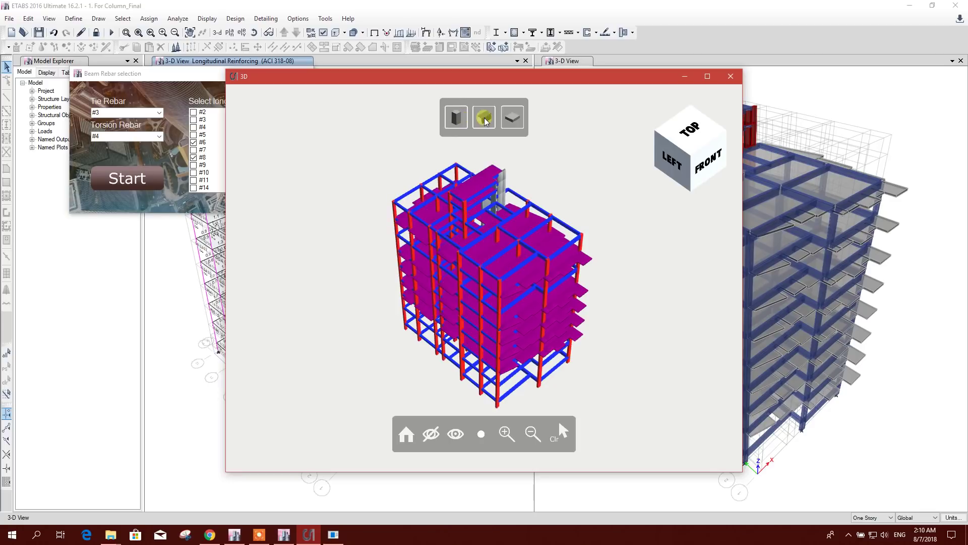
click(485, 119)
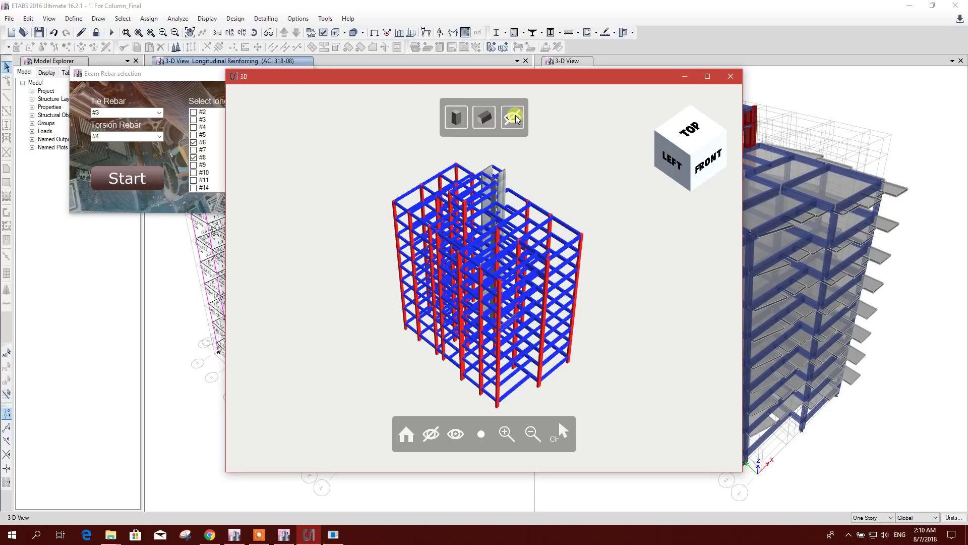
click(511, 117)
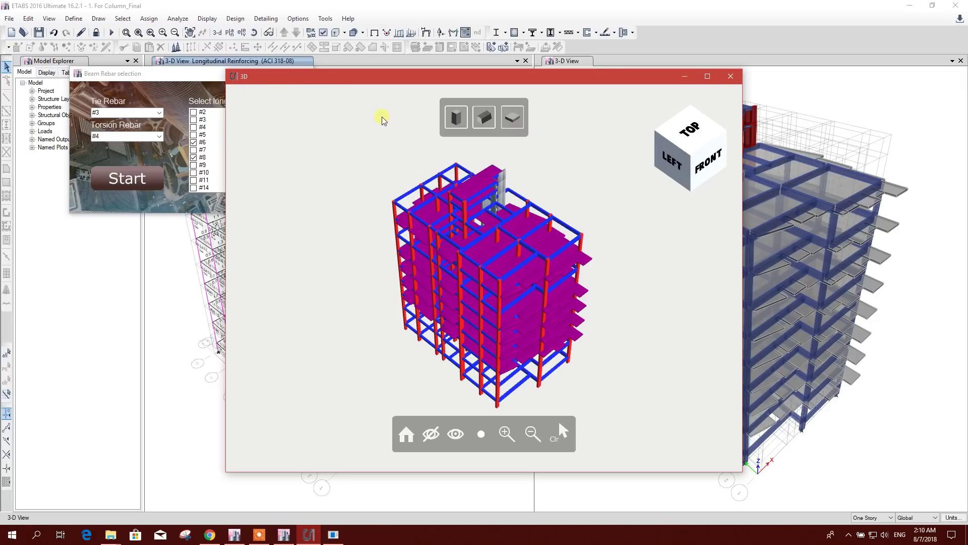
click(732, 78)
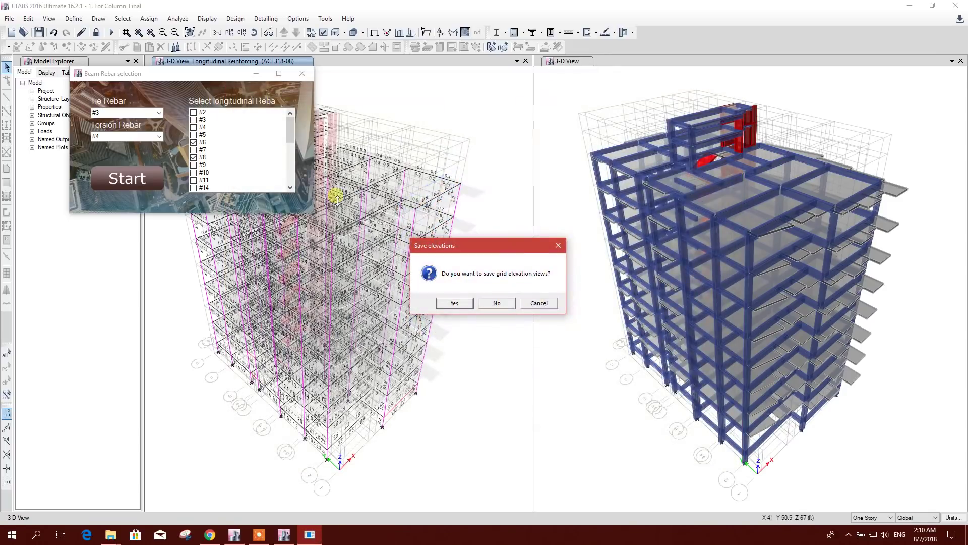
Step: Save the grid elevation views over the existing GRIDS DXF on the Desktop
click(457, 303)
click(189, 106)
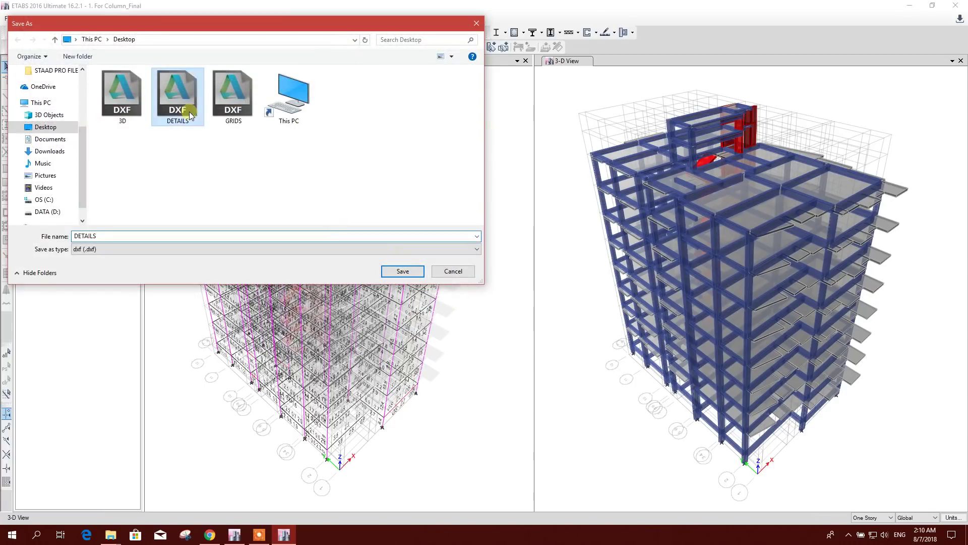
click(235, 110)
click(401, 271)
click(505, 270)
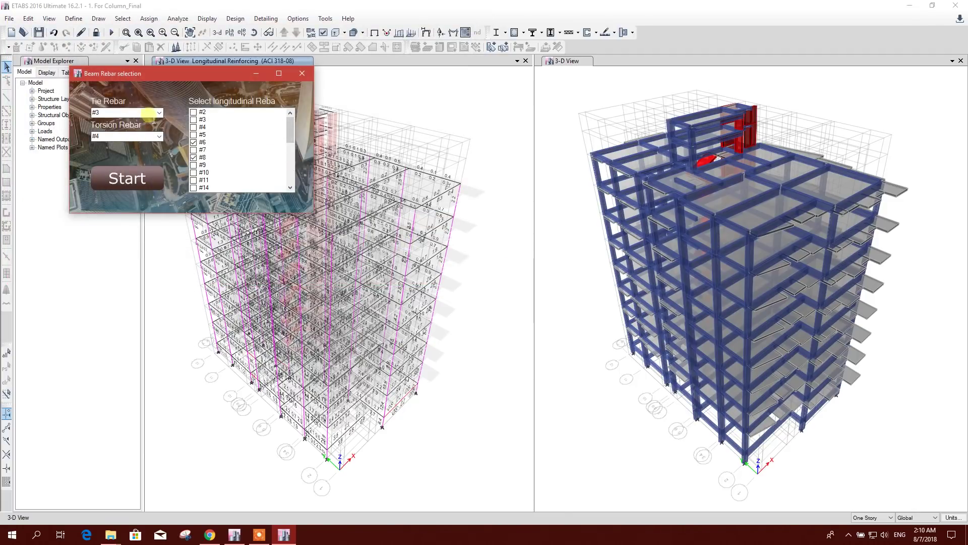
Step: Set tie rebar to 10 and torsion rebar to 12, unticking #6 and #8 longitudinal bars
click(159, 111)
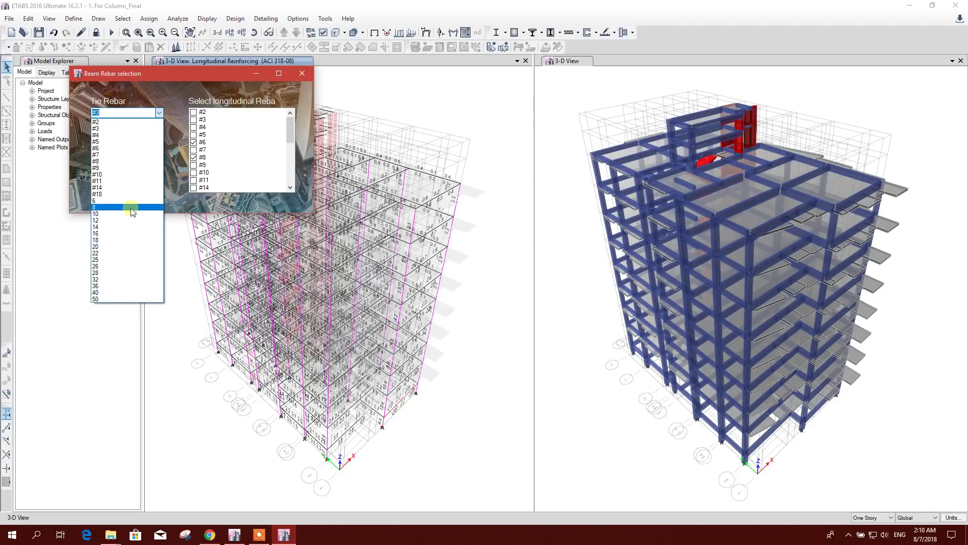
click(113, 214)
click(154, 138)
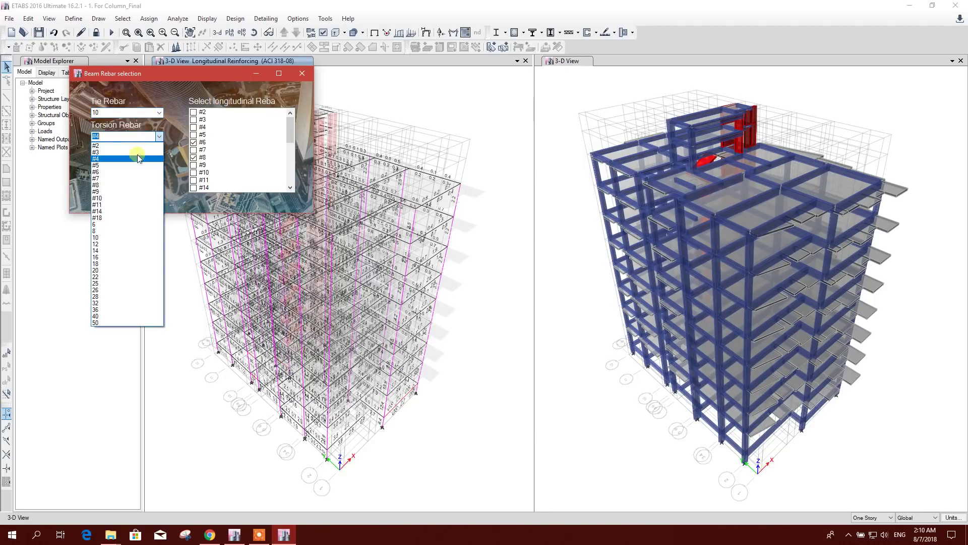
click(96, 244)
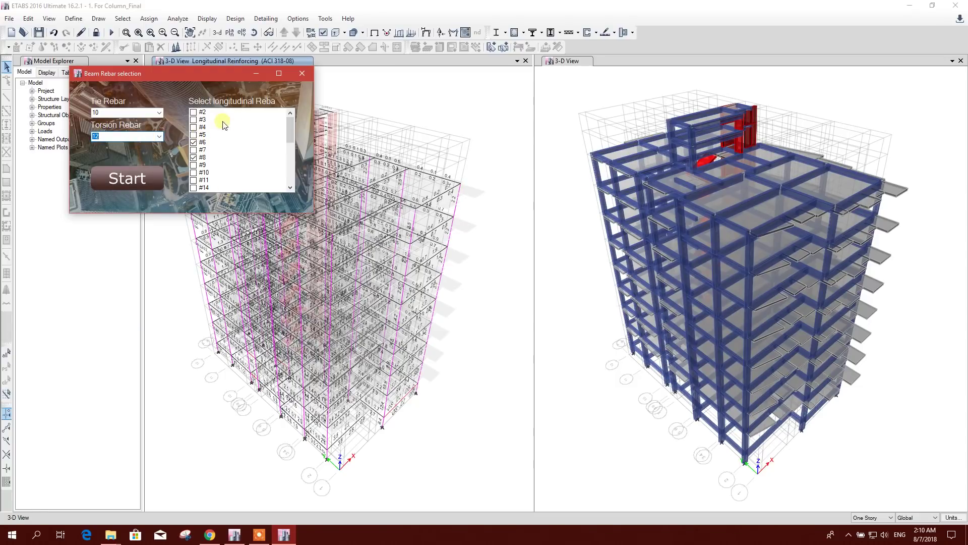
click(196, 143)
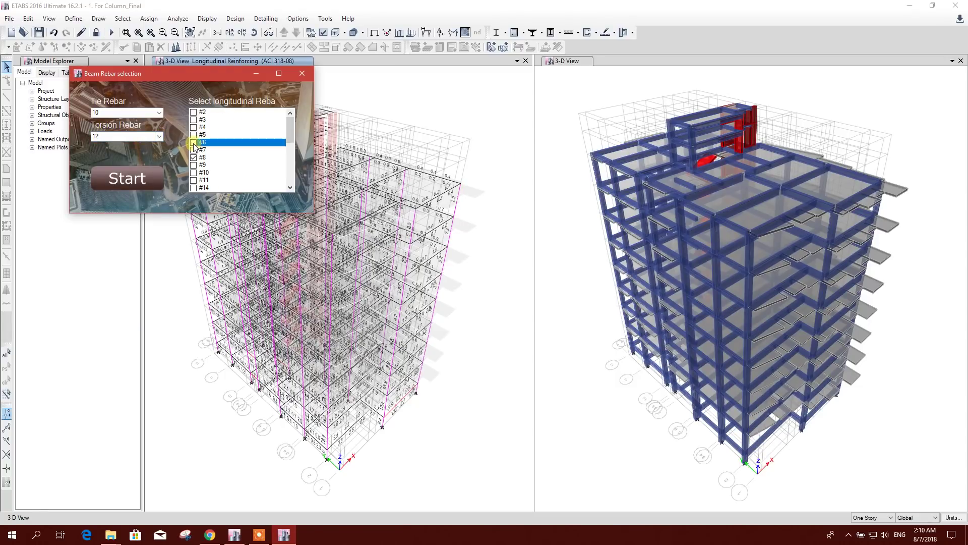
click(195, 157)
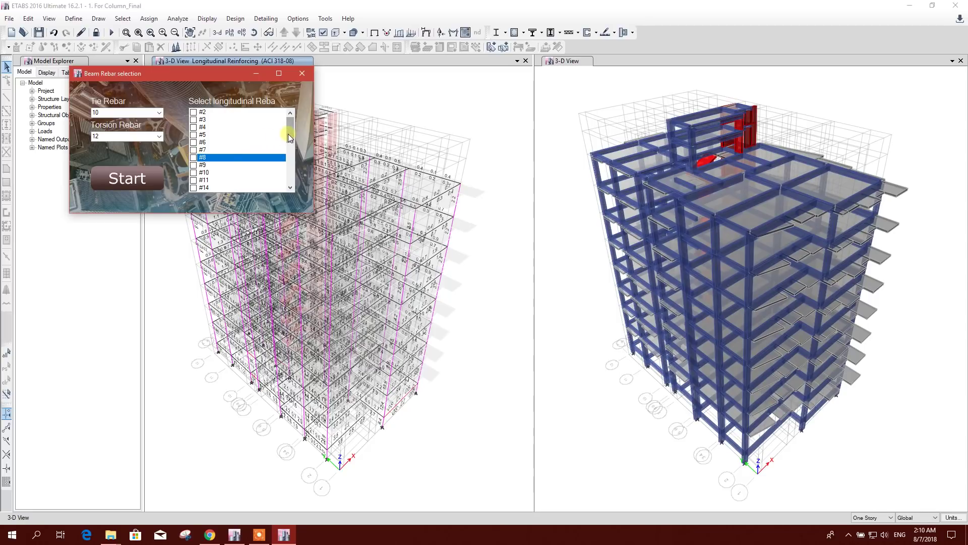
drag(289, 137, 288, 156)
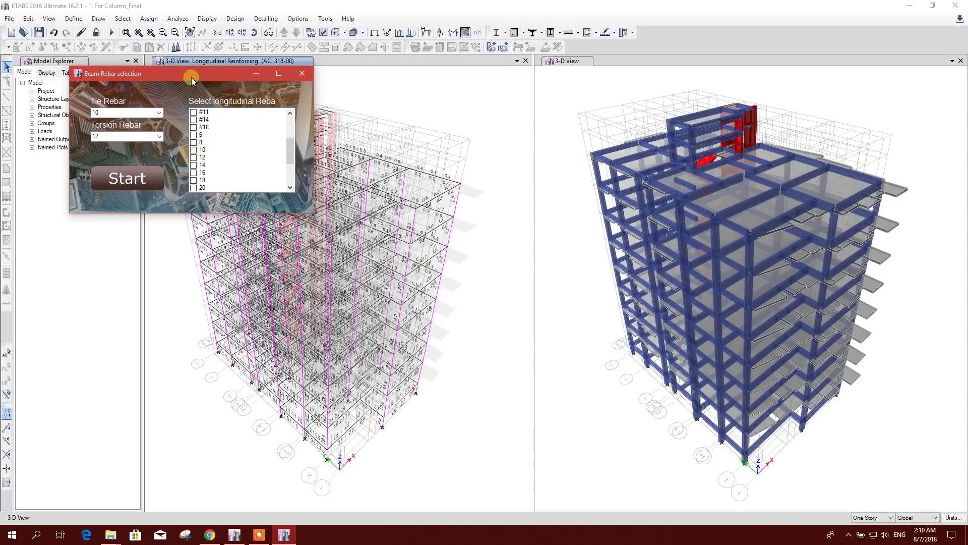
Step: Tick 16 and 20 as longitudinal bar sizes and start the beam rebar run
drag(191, 78, 346, 114)
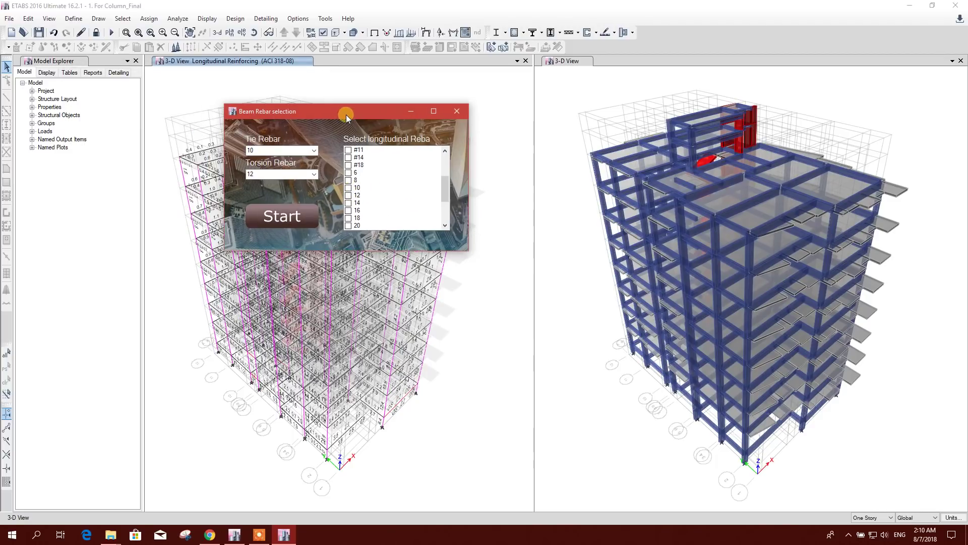
click(351, 210)
scroll(386, 216, down, 2)
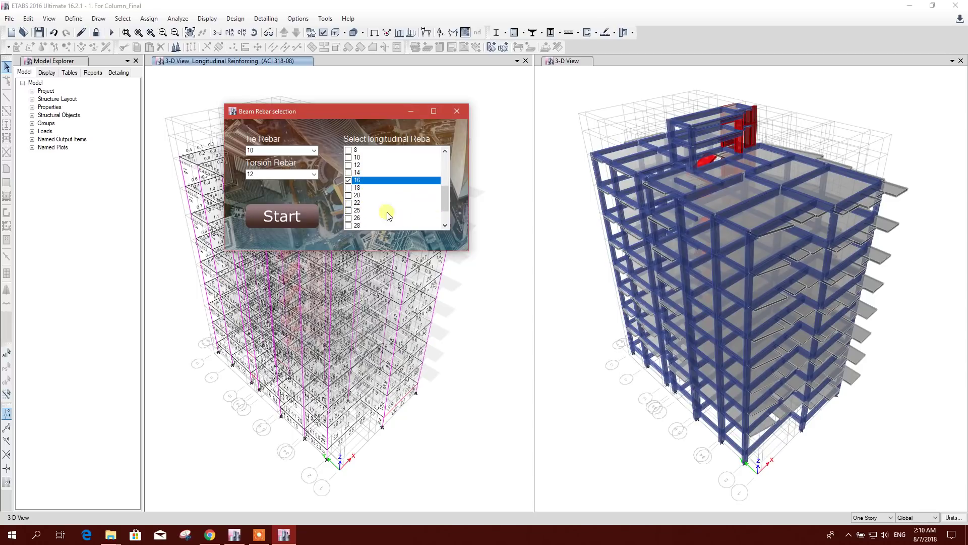
click(350, 195)
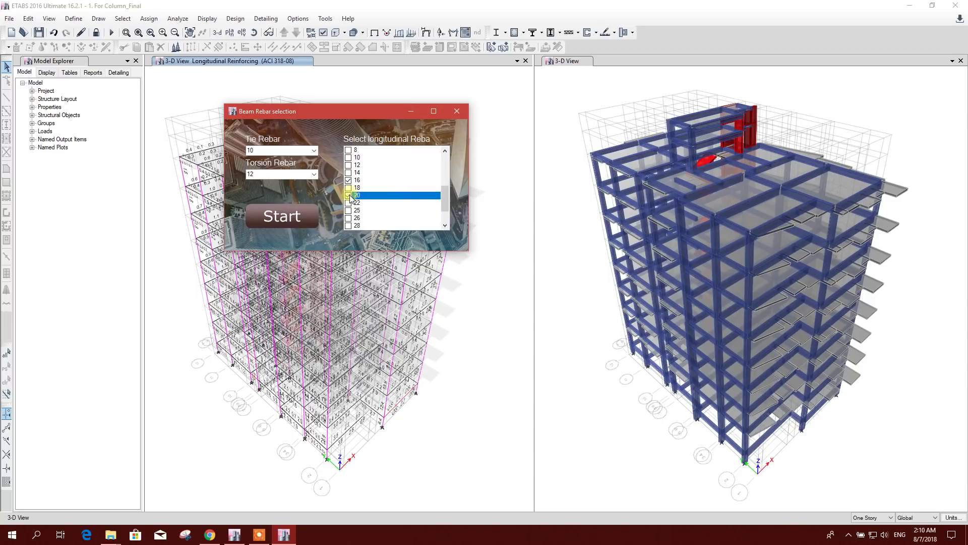
click(349, 196)
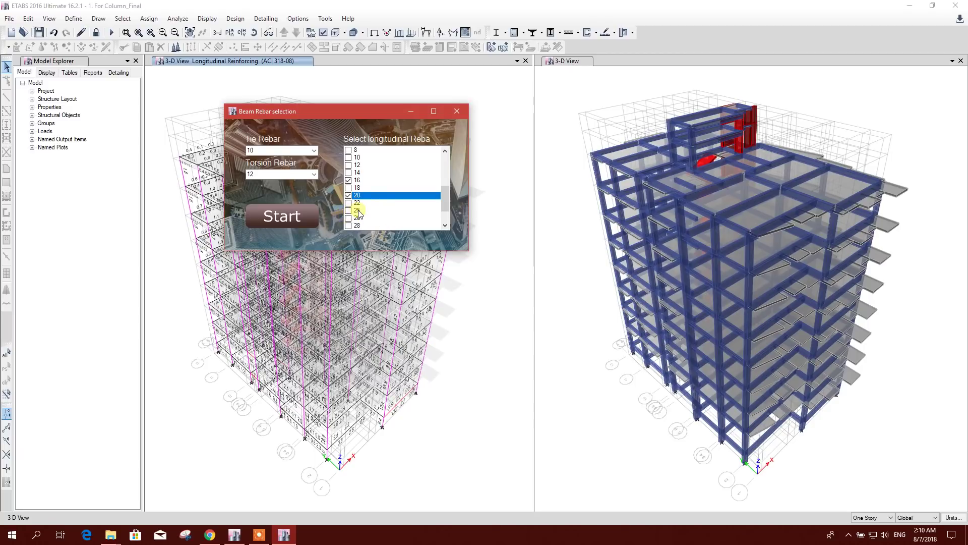
drag(349, 117, 361, 104)
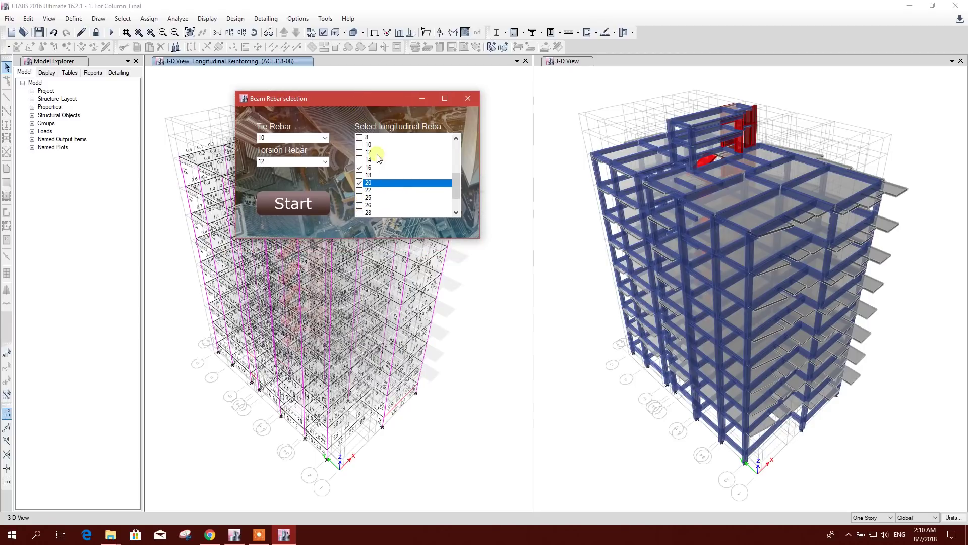
click(362, 198)
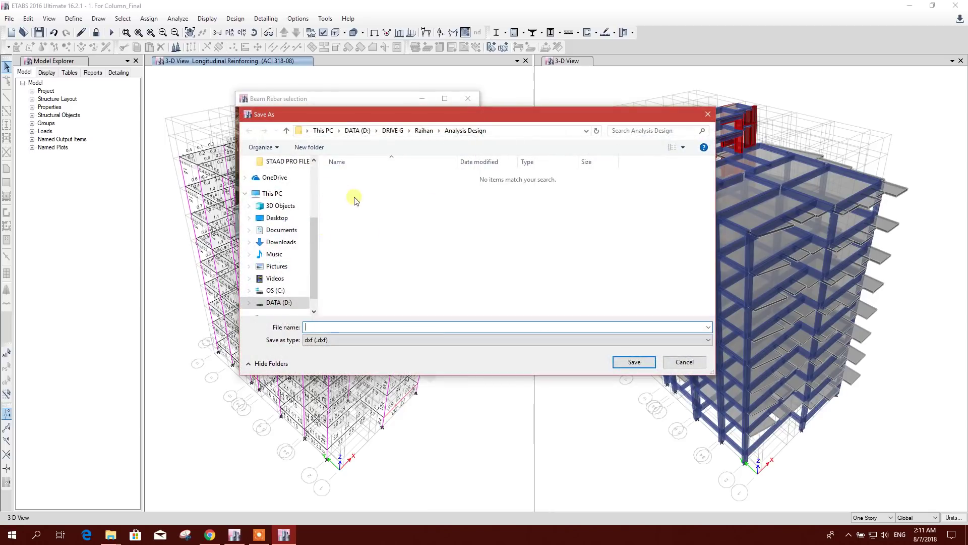
scroll(303, 212, up, 5)
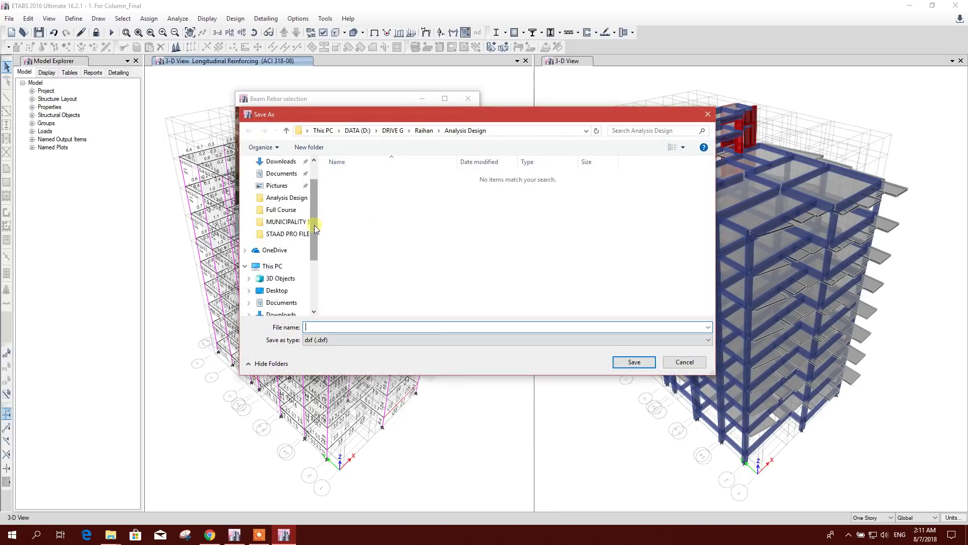
Step: Save the beam rebar details over DETAILS.dxf on the Desktop and minimize ETABS
click(277, 182)
click(409, 201)
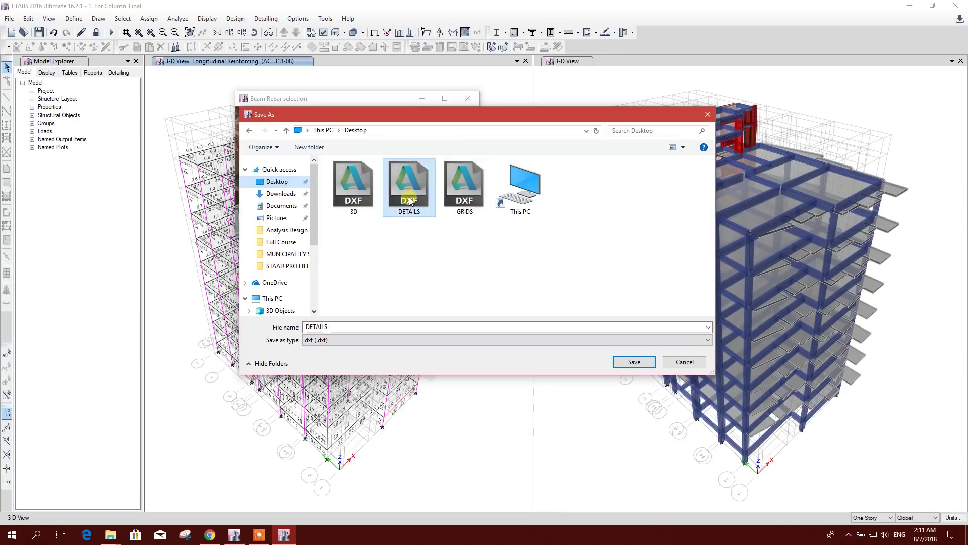
click(628, 363)
click(509, 267)
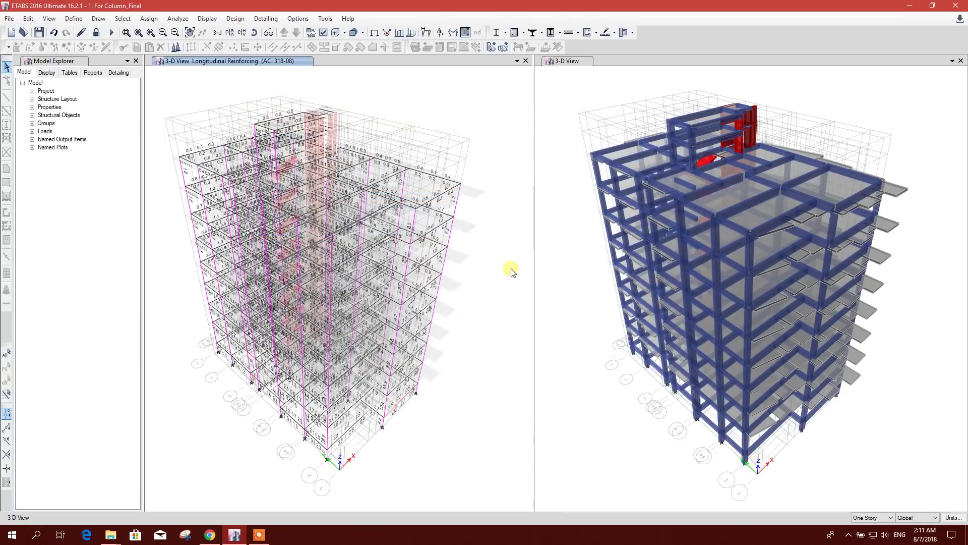
click(904, 6)
Step: Reveal the desktop and open DETAILS.dxf in AutoCAD 2019
click(905, 8)
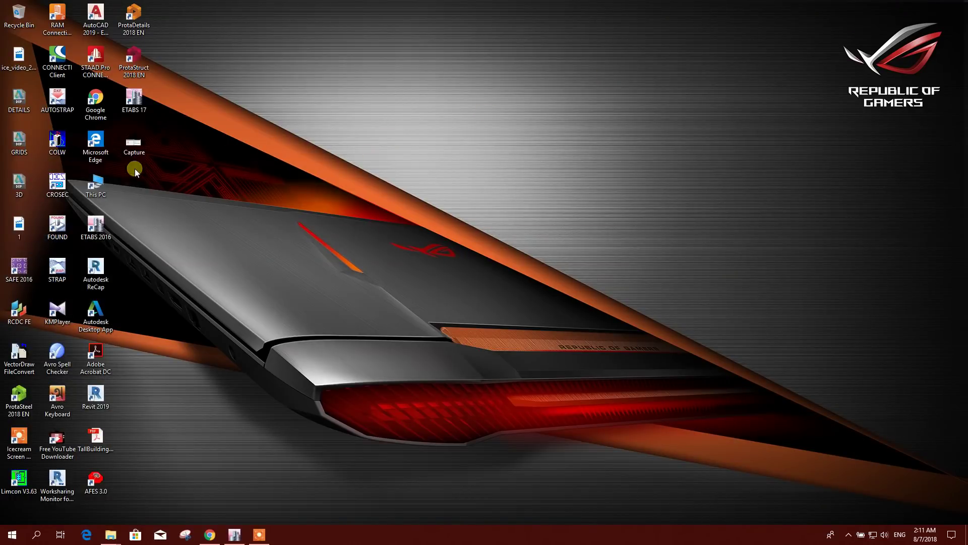
double_click(21, 152)
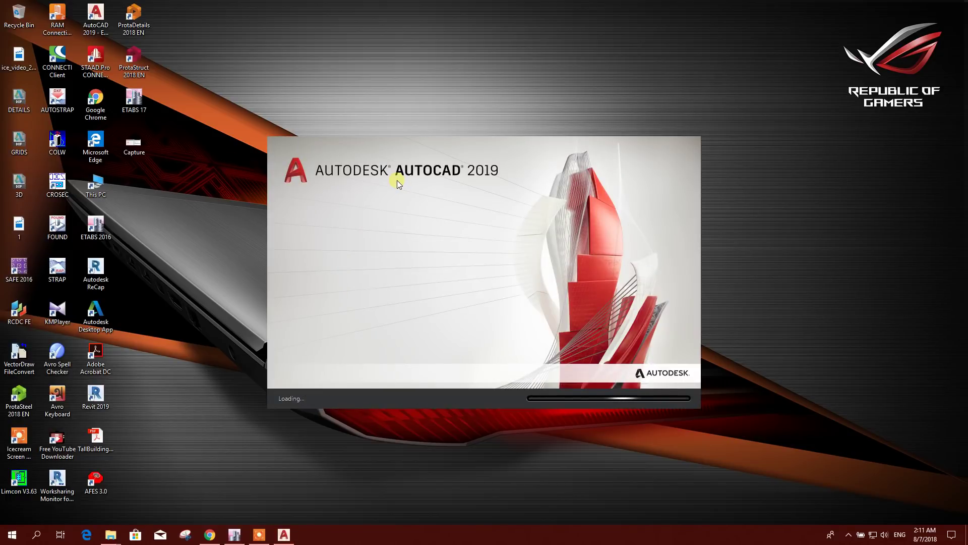
click(258, 534)
click(665, 492)
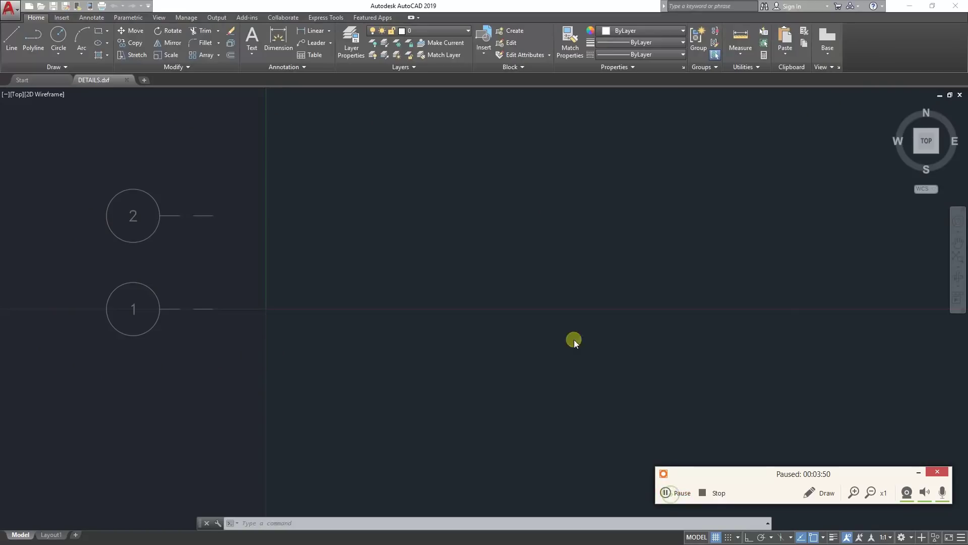
click(915, 473)
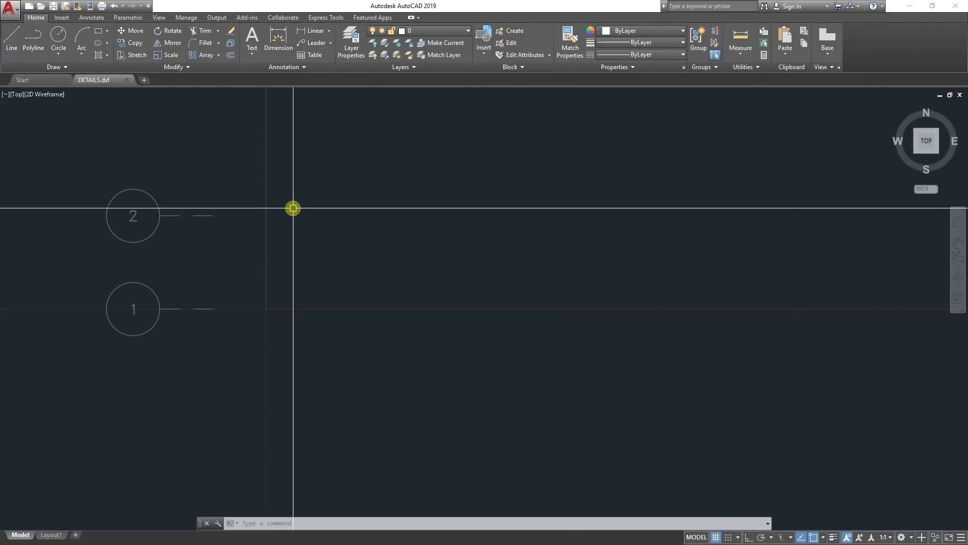
scroll(292, 208, down, 4)
scroll(313, 264, down, 3)
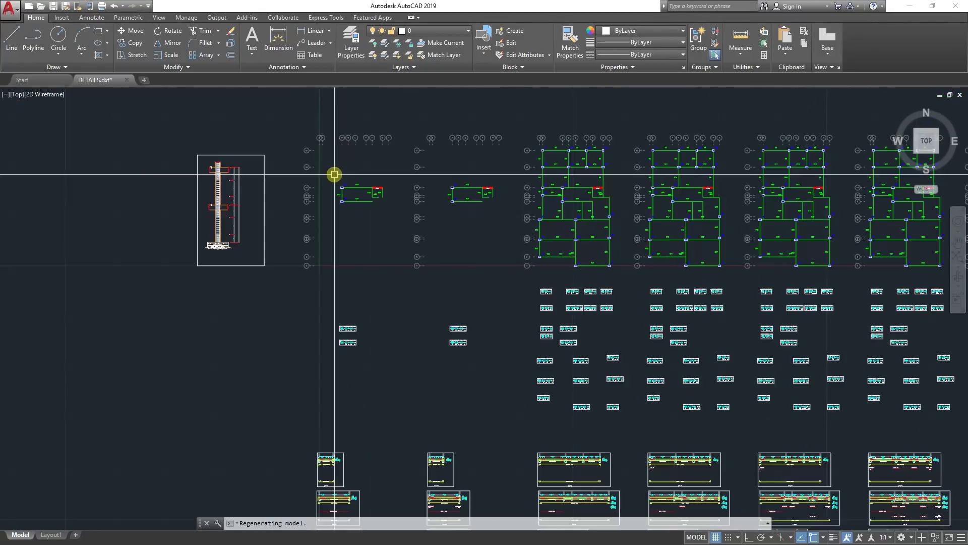
scroll(363, 219, down, 1)
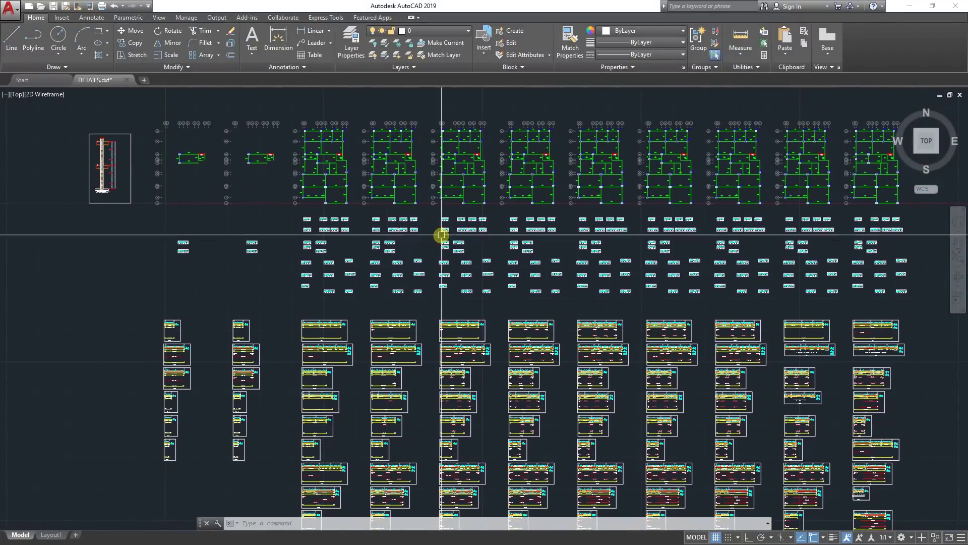
middle_drag(439, 234, 335, 220)
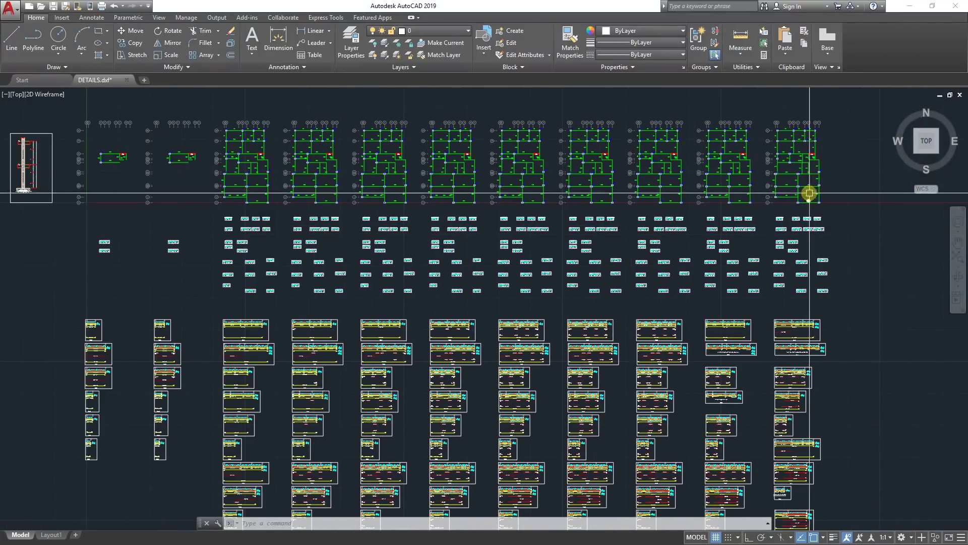
scroll(807, 211, up, 4)
scroll(659, 219, up, 1)
scroll(658, 283, up, 3)
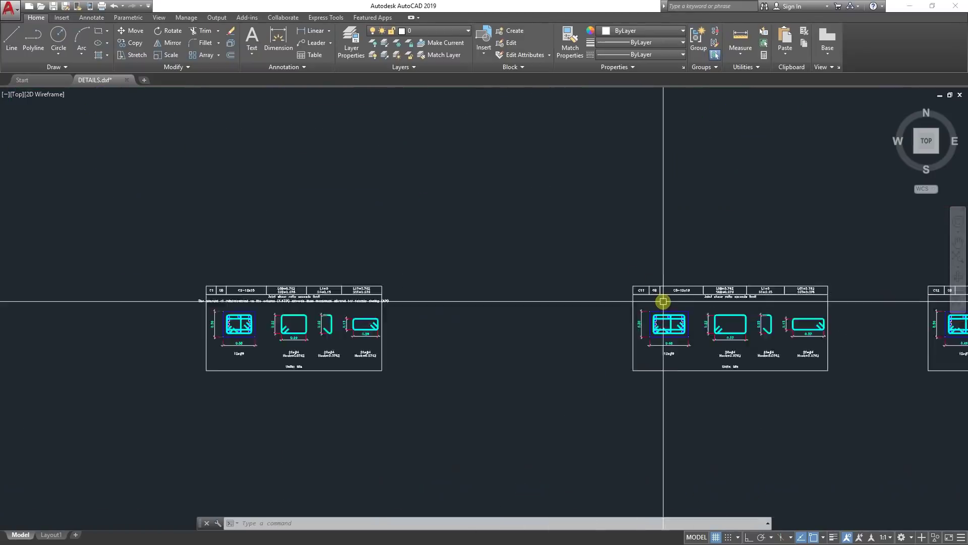
scroll(659, 298, up, 2)
scroll(654, 279, up, 1)
scroll(655, 279, down, 5)
scroll(567, 240, down, 2)
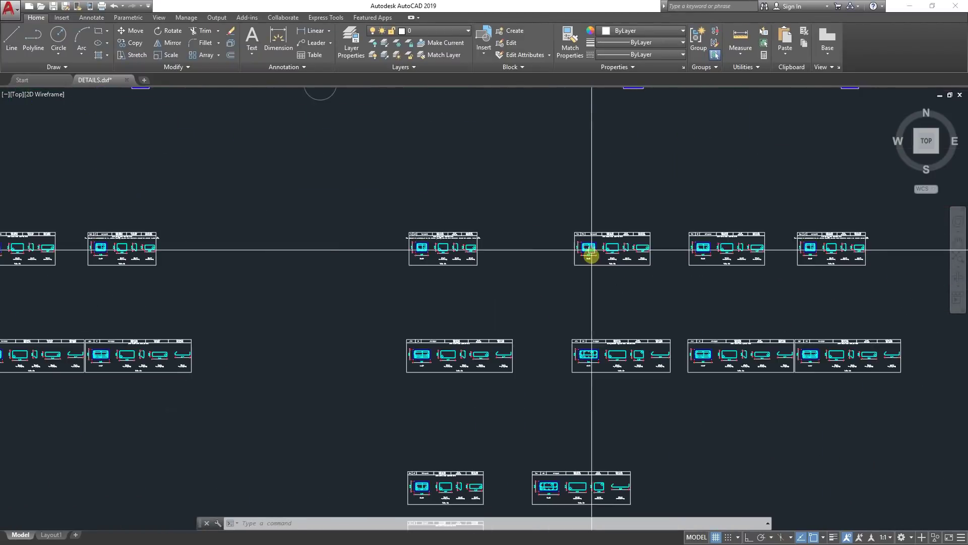
middle_drag(588, 250, 612, 302)
scroll(612, 303, down, 2)
scroll(516, 313, up, 3)
scroll(407, 320, up, 3)
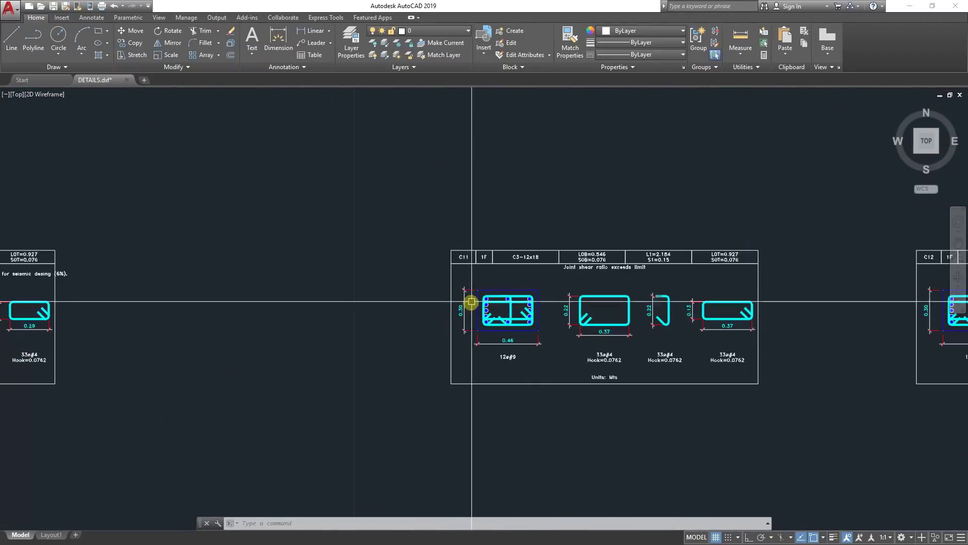
scroll(469, 302, up, 2)
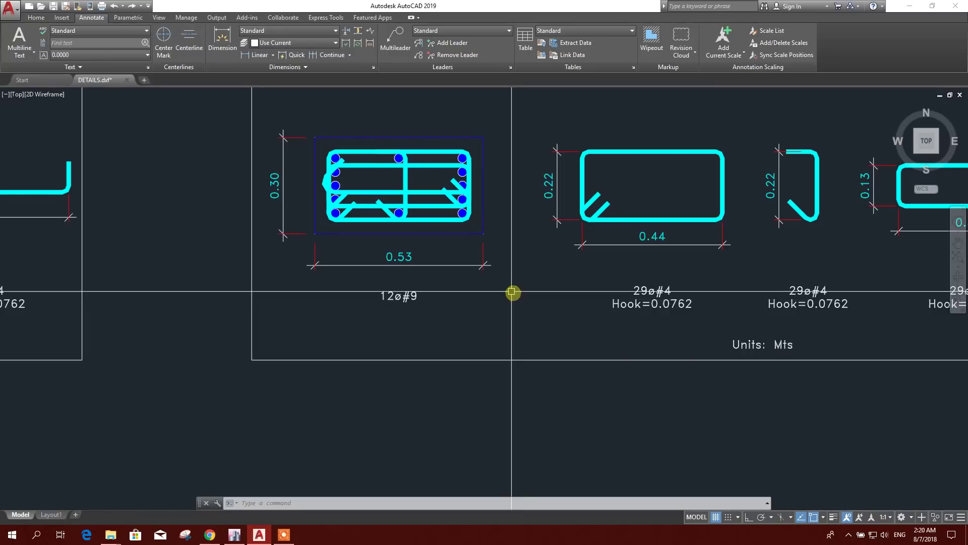
scroll(559, 373, down, 1)
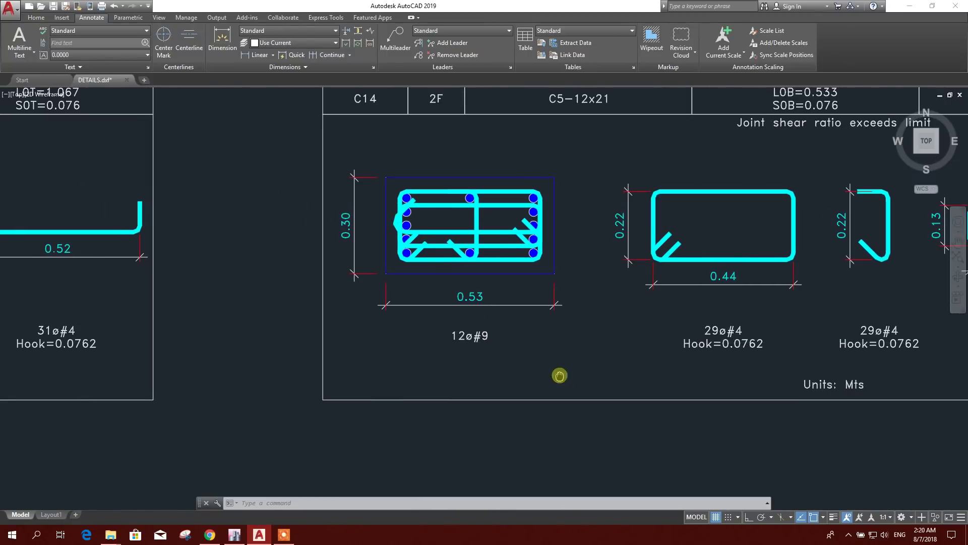
scroll(403, 283, down, 1)
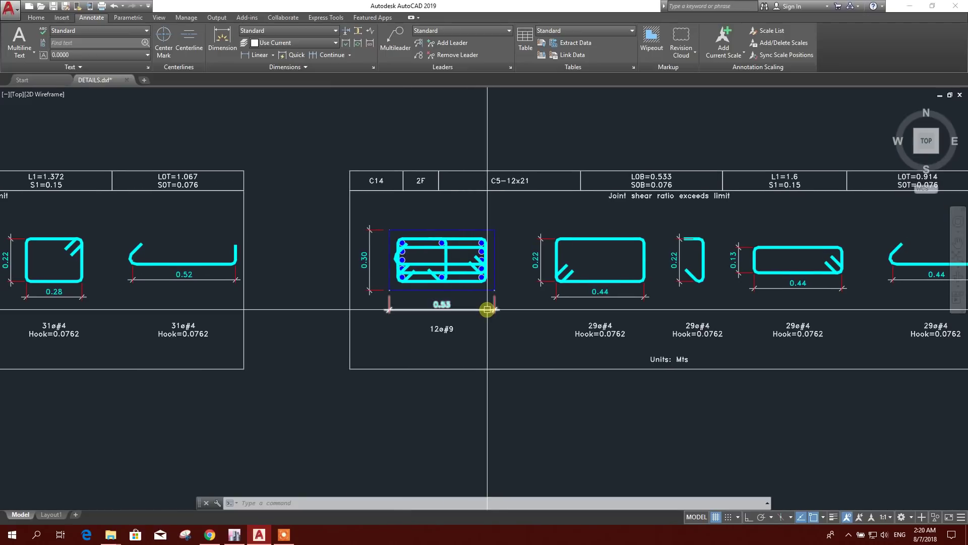
scroll(357, 296, up, 1)
scroll(389, 262, down, 1)
scroll(382, 187, up, 3)
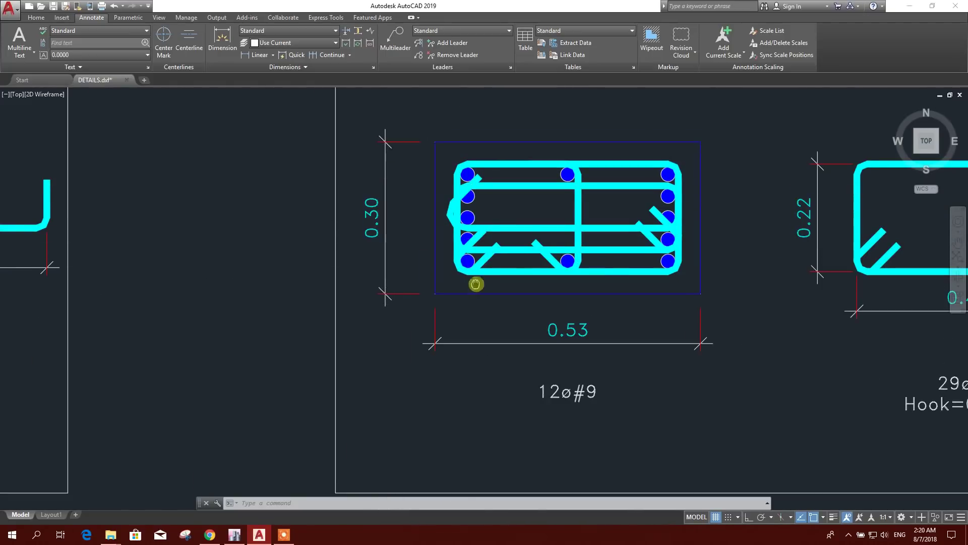
scroll(381, 272, down, 2)
scroll(442, 338, down, 1)
scroll(441, 337, up, 2)
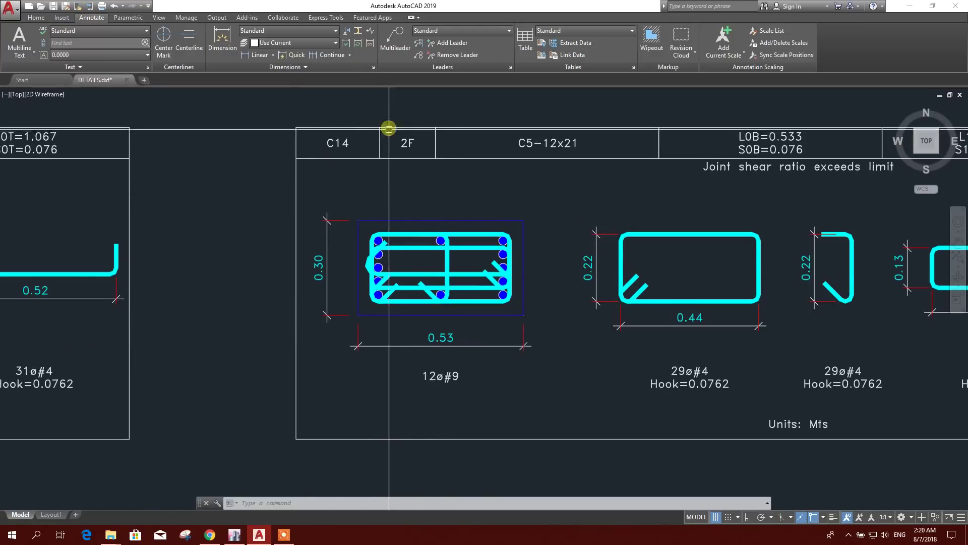
Step: Check a 0.30 dimension, then open the Dimension style for modification in the Dimension Style Manager
click(320, 266)
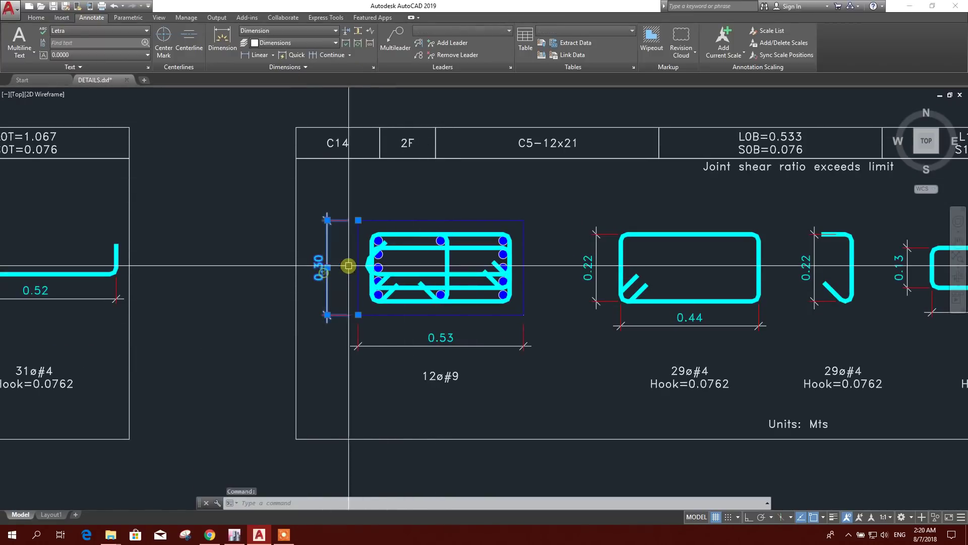
key(Escape)
click(316, 30)
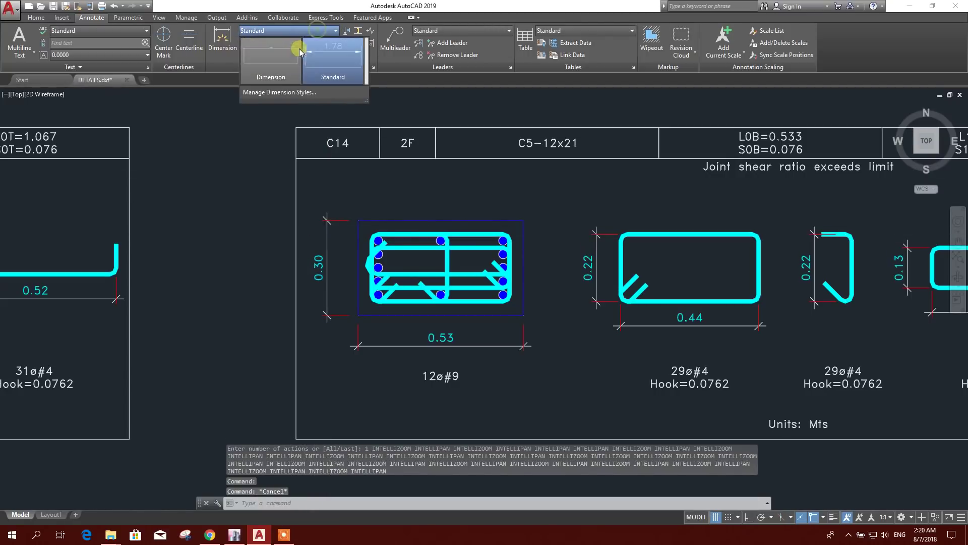
click(281, 74)
click(373, 67)
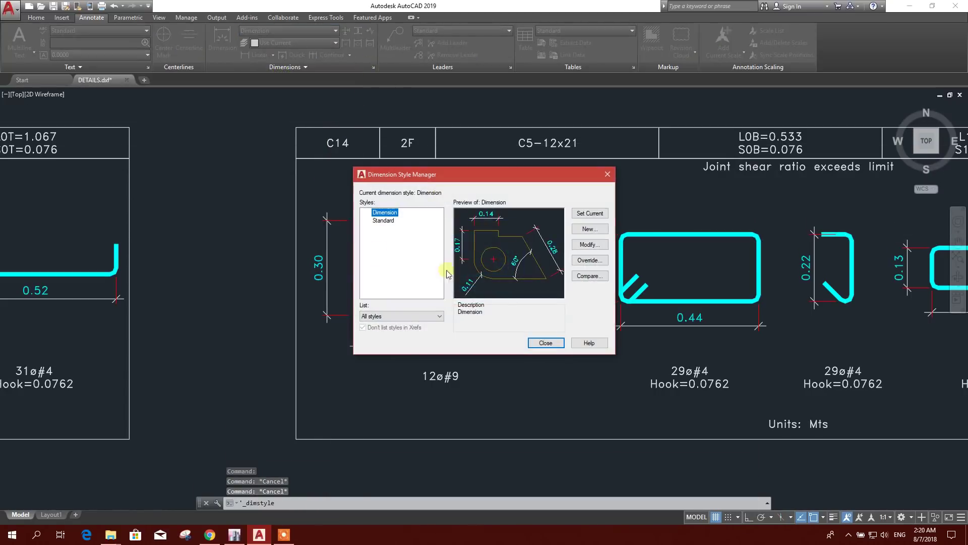
click(589, 245)
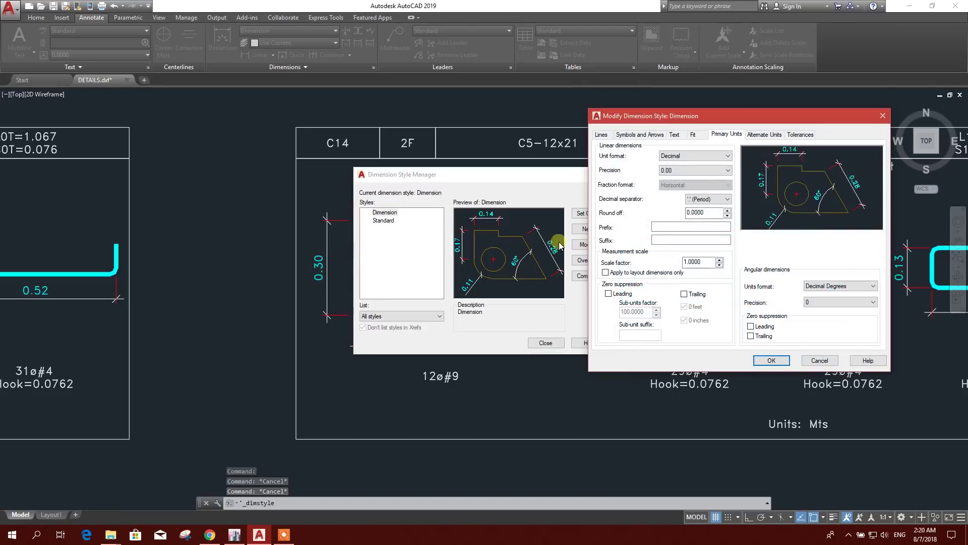
drag(676, 119, 449, 112)
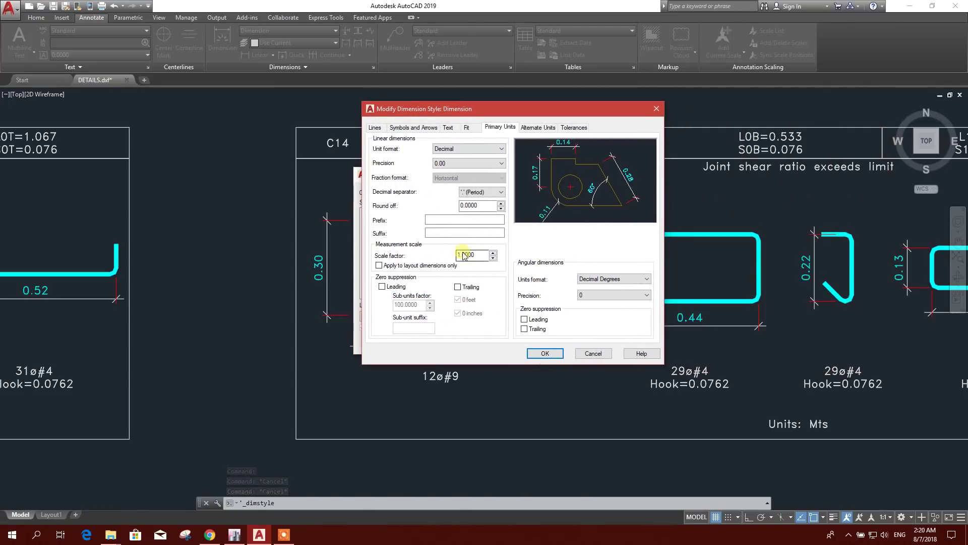
click(32, 534)
text(CAL)
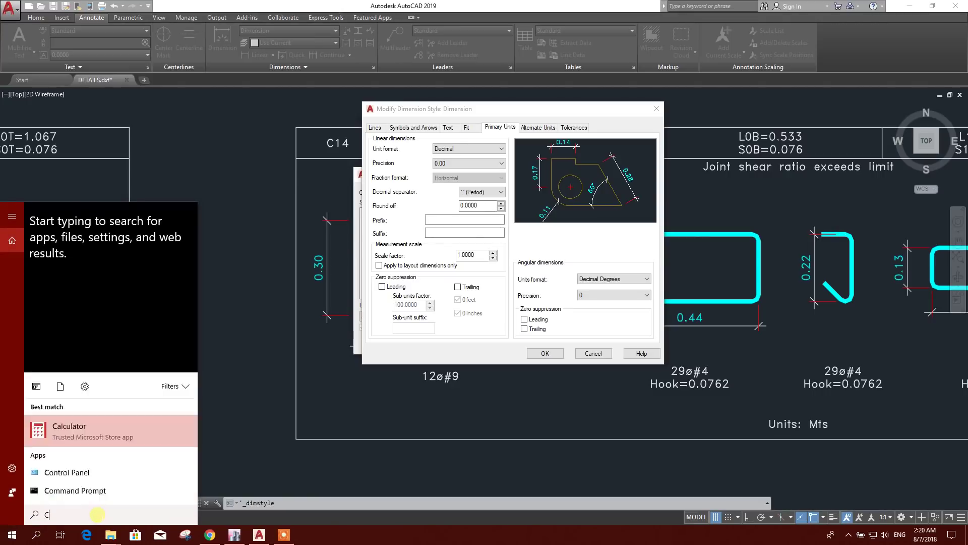
Step: Launch Calculator beside AutoCAD and set the dimension precision to one decimal place
click(165, 263)
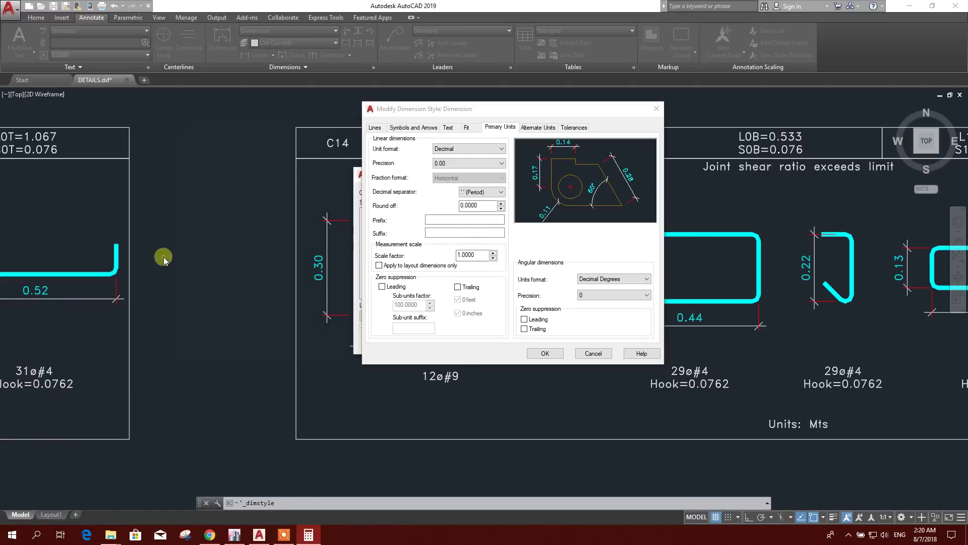
drag(273, 122, 158, 116)
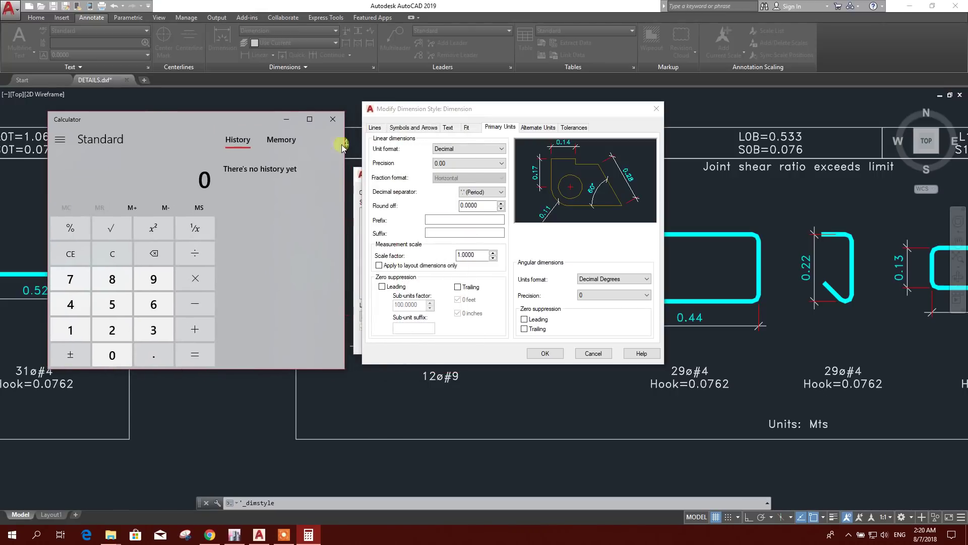
click(478, 163)
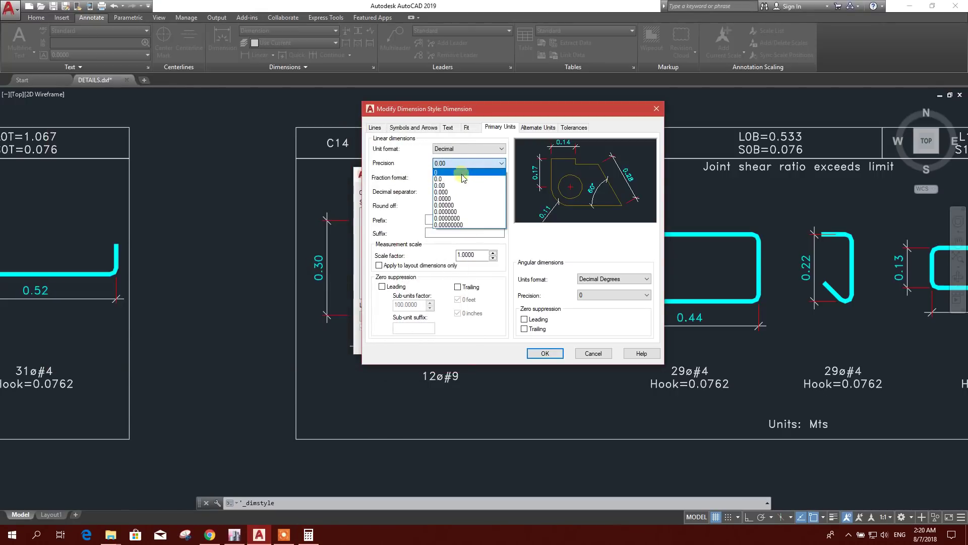
click(454, 177)
click(308, 534)
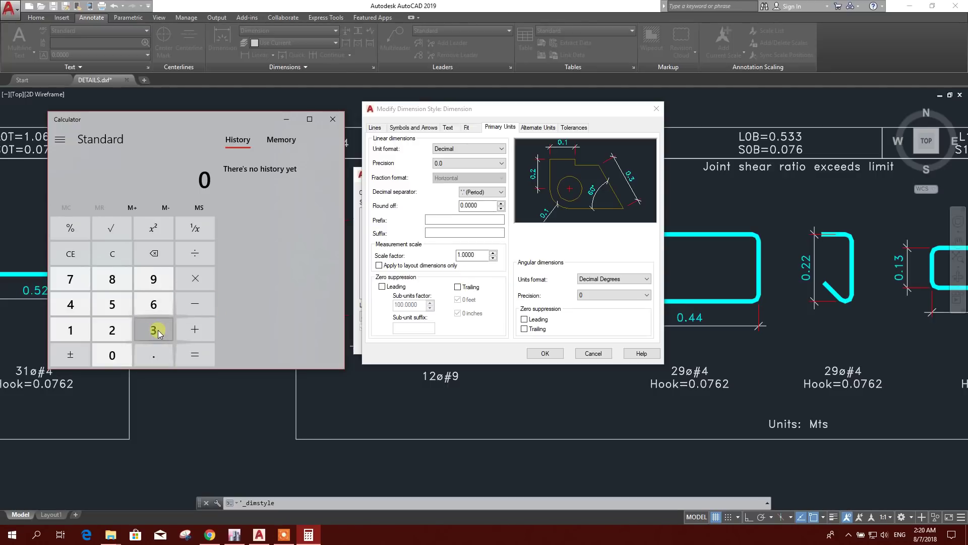
Step: Compute 12 × 25.4 in Calculator
click(70, 329)
click(111, 335)
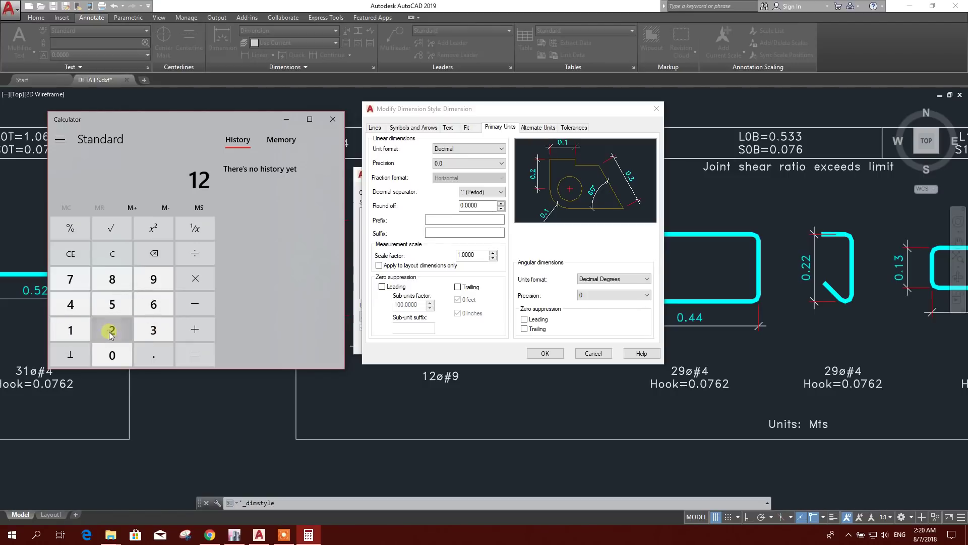
click(195, 280)
click(145, 350)
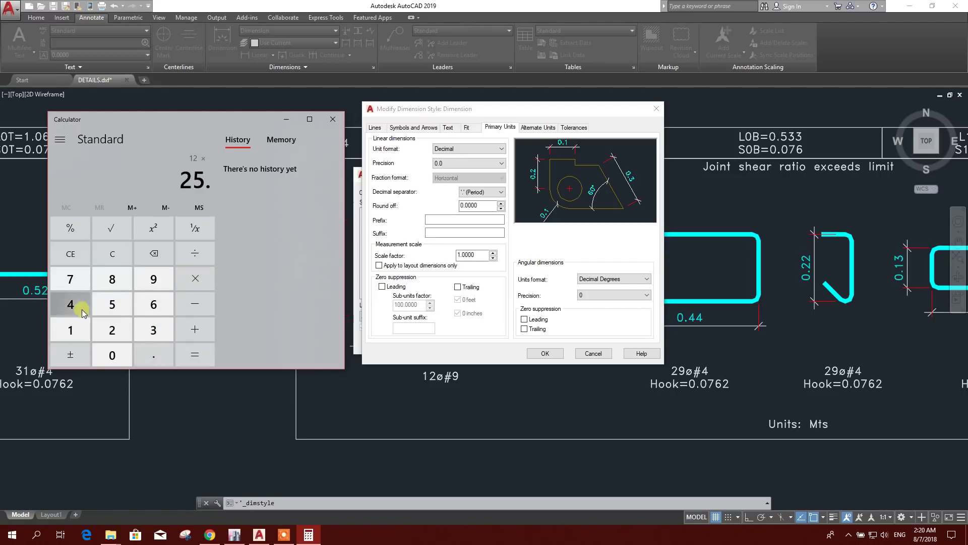
click(79, 307)
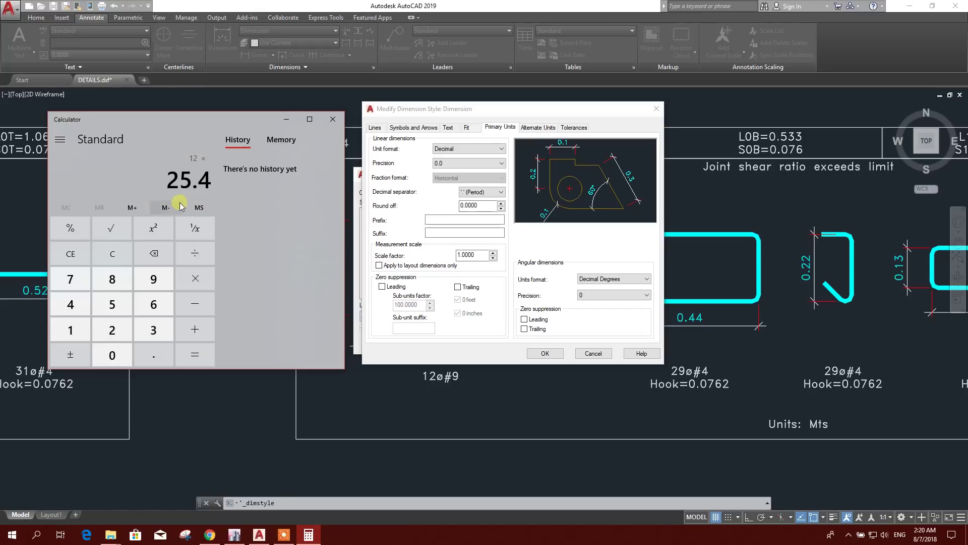
click(196, 350)
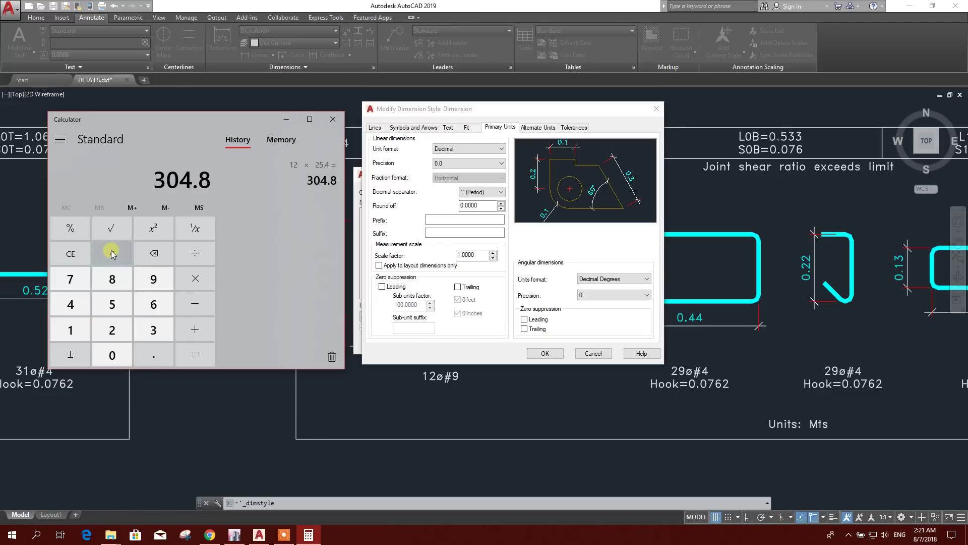
Step: Compute 12 ÷ 0.3048 = 39.37007874015748 and bring up the copy option for the result
click(71, 329)
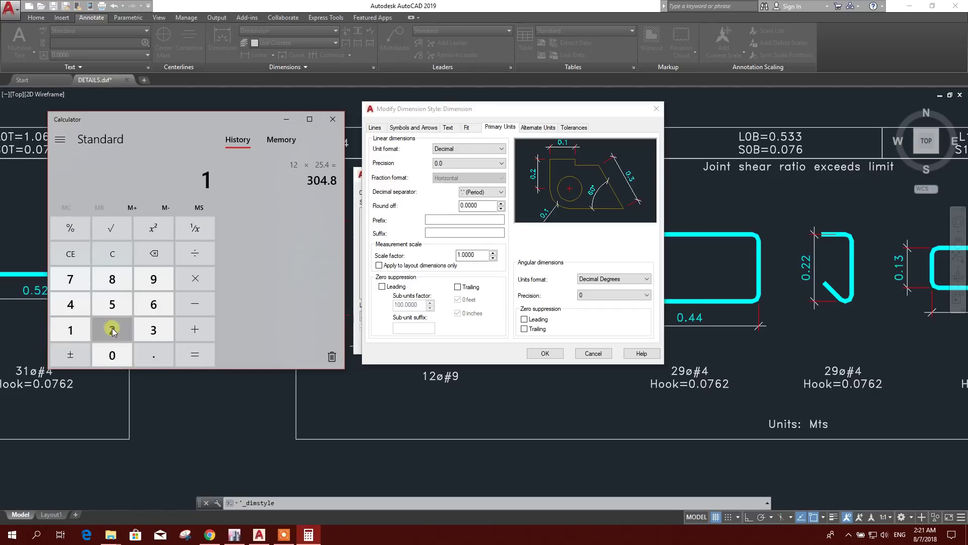
click(112, 329)
click(195, 260)
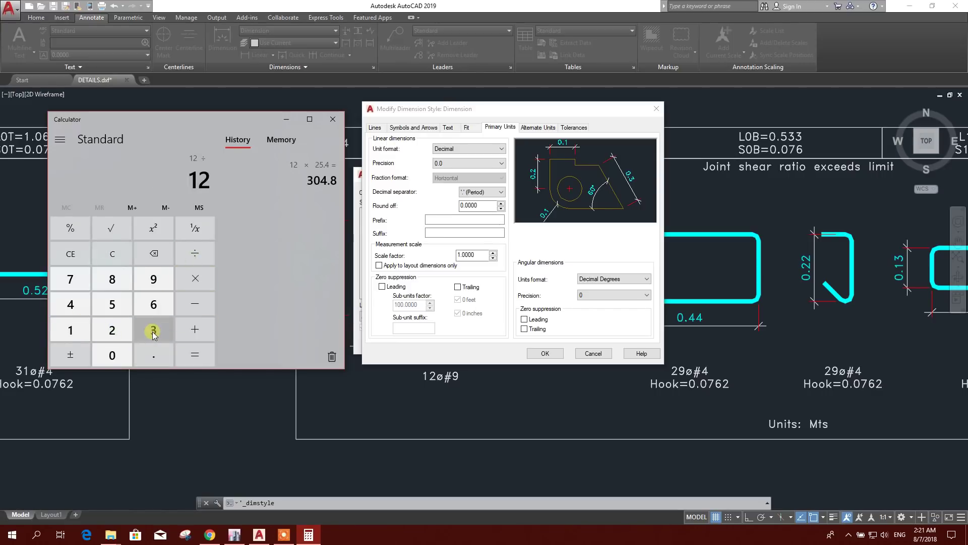
click(148, 355)
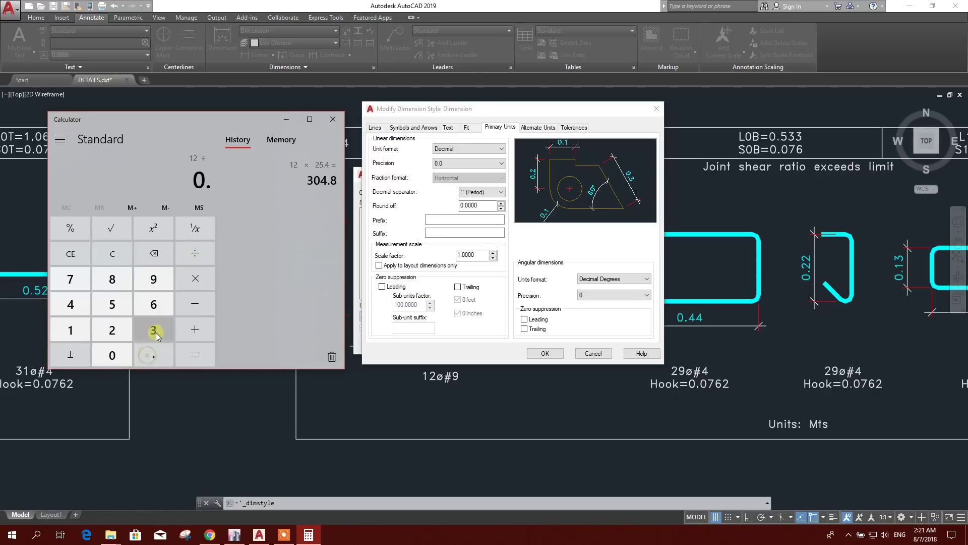
click(113, 354)
click(71, 305)
click(112, 278)
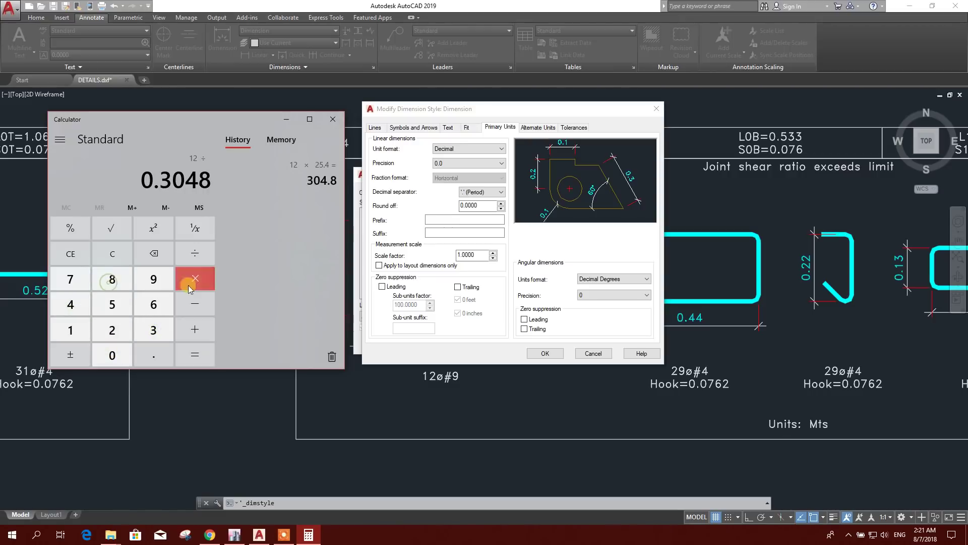
click(188, 347)
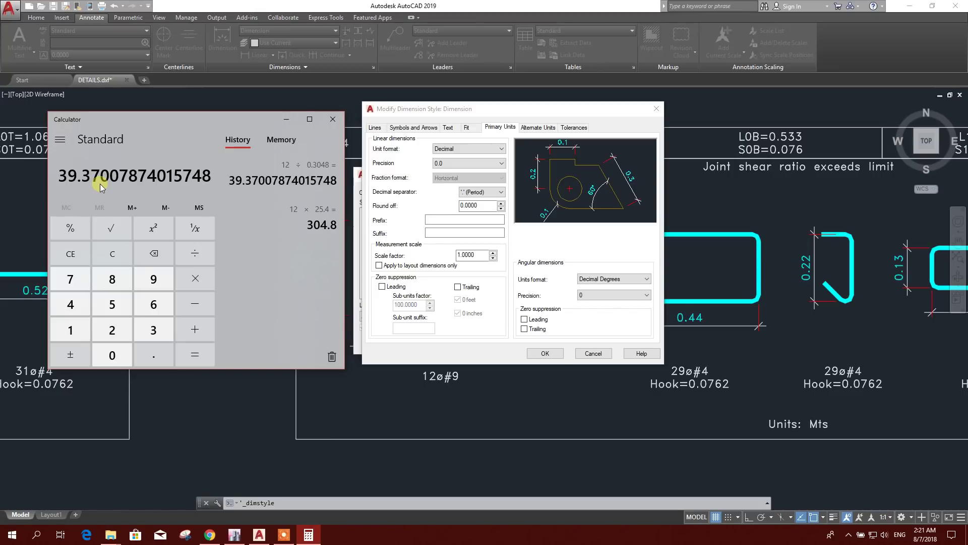
right_click(151, 179)
Step: Paste the calculator result 39.37007874 as the Measurement scale factor and accept the dimension style
click(174, 190)
click(464, 254)
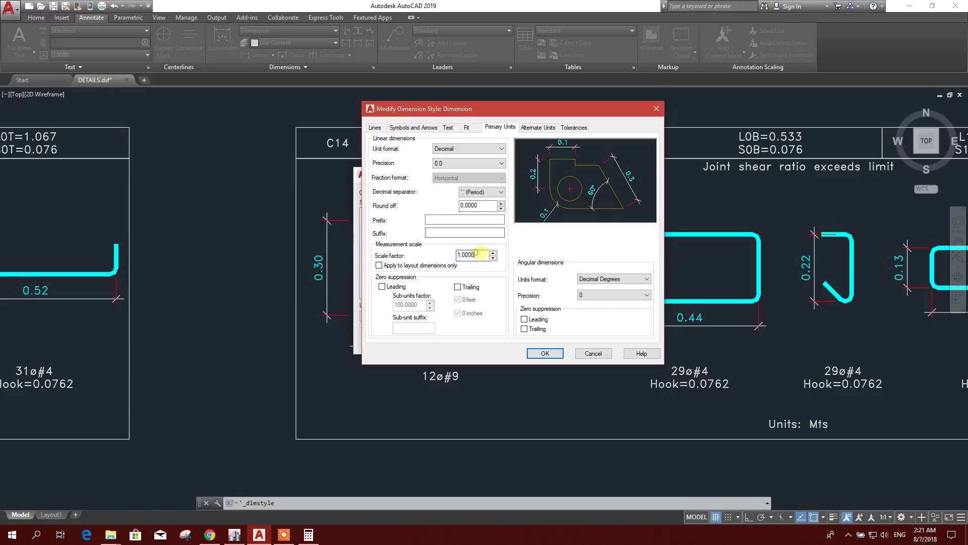
right_click(464, 255)
click(488, 301)
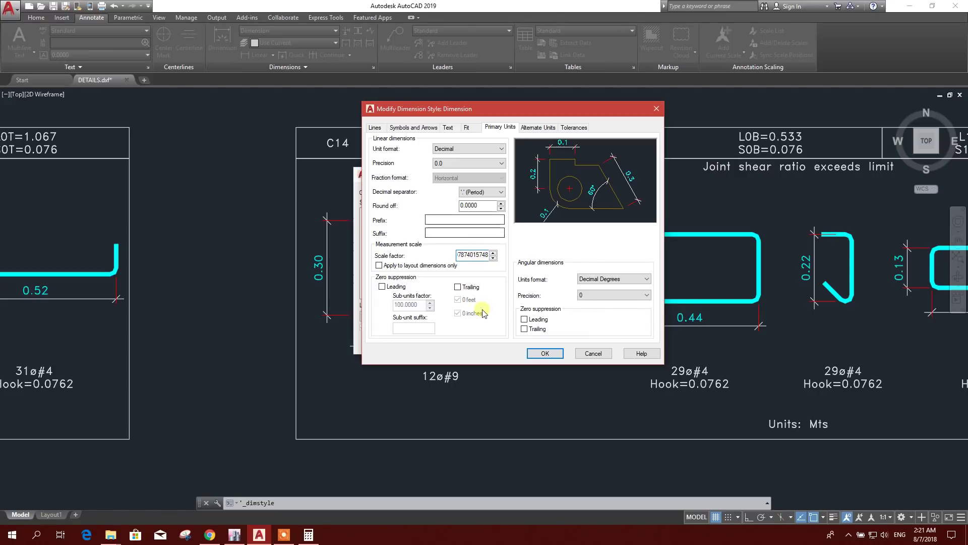
click(439, 233)
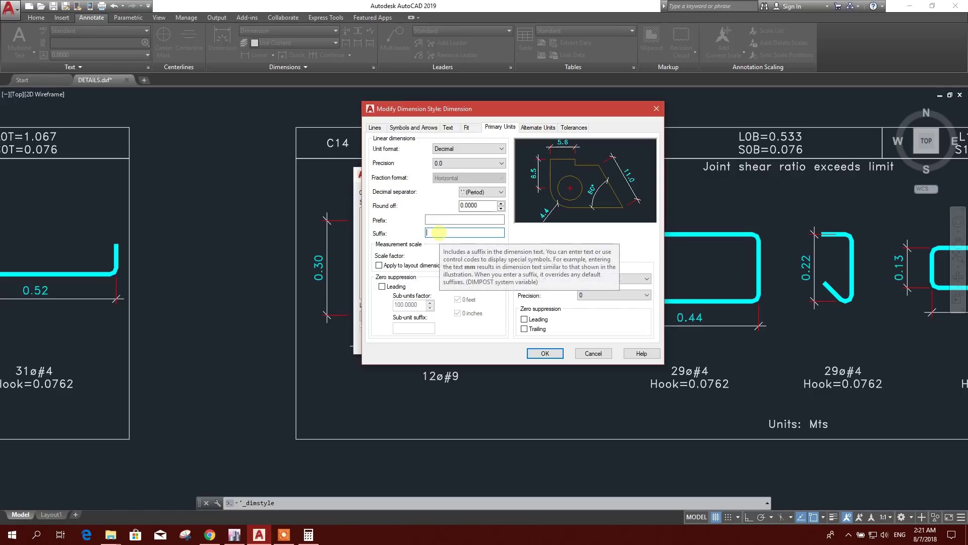
click(545, 352)
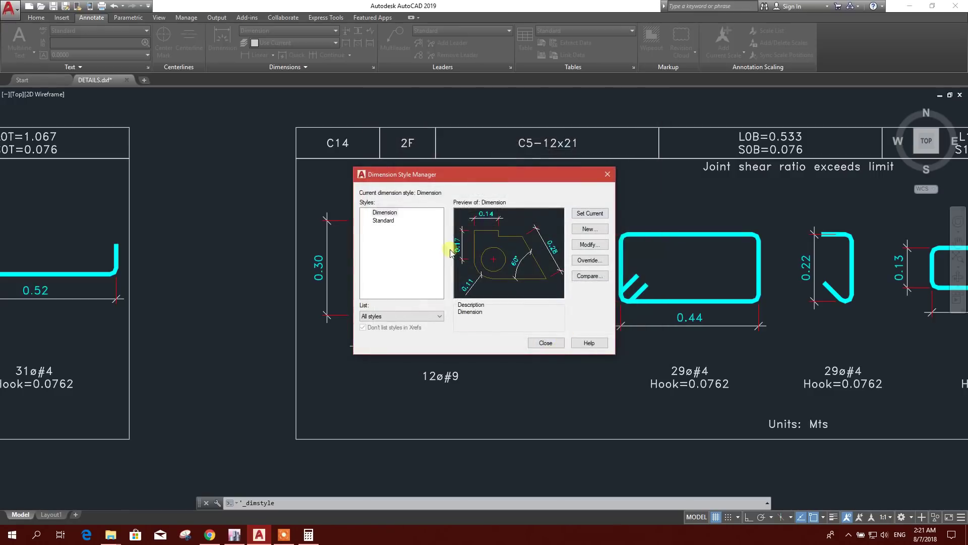
Step: Close the Dimension Style Manager and pan over the column details to check dimensions like 12.0 × 21.0
click(546, 344)
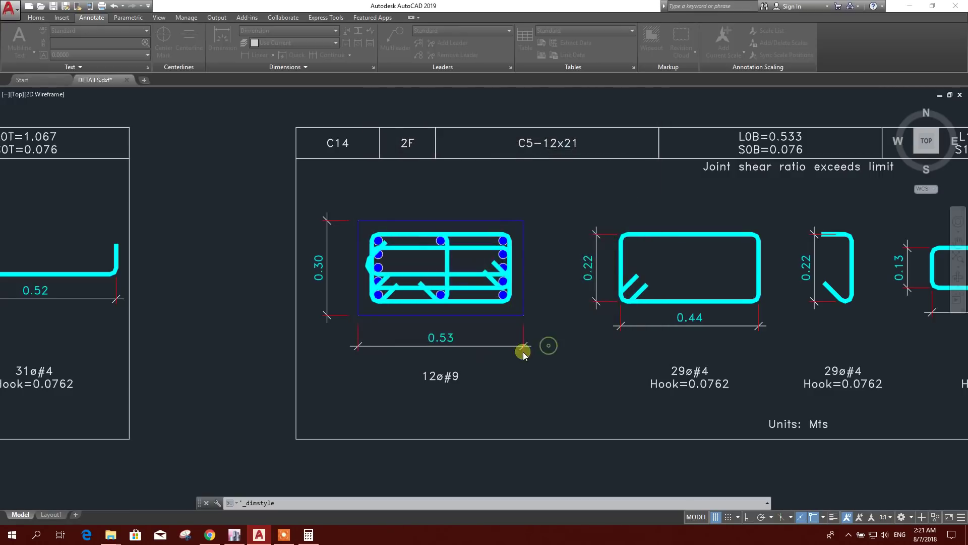
scroll(375, 305, down, 3)
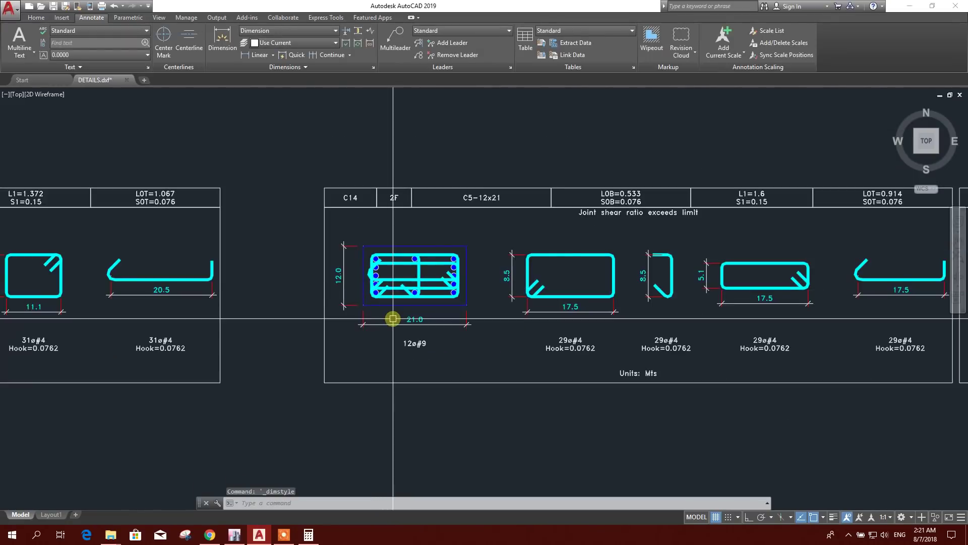
scroll(340, 283, up, 5)
scroll(375, 280, down, 5)
middle_drag(389, 270, 484, 298)
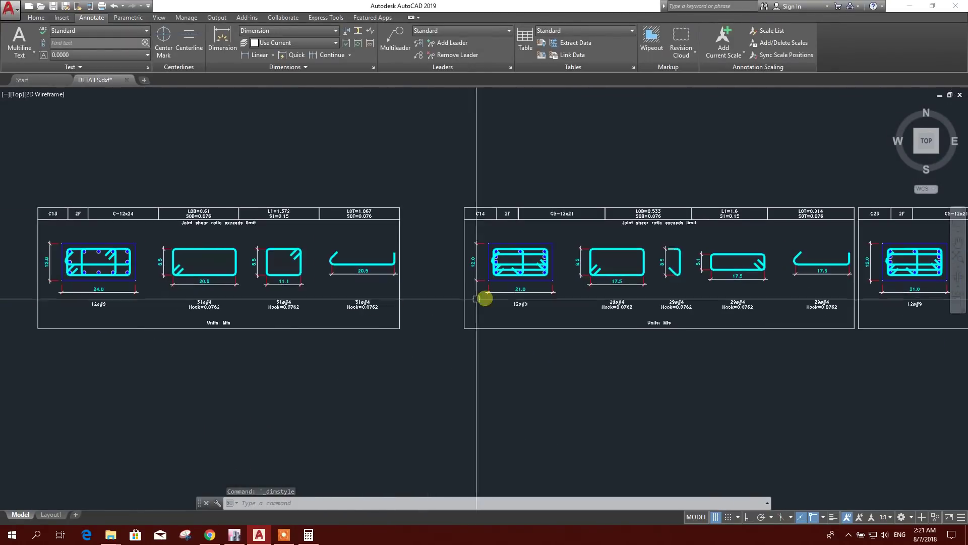
scroll(303, 280, up, 4)
scroll(477, 289, down, 3)
scroll(319, 292, up, 3)
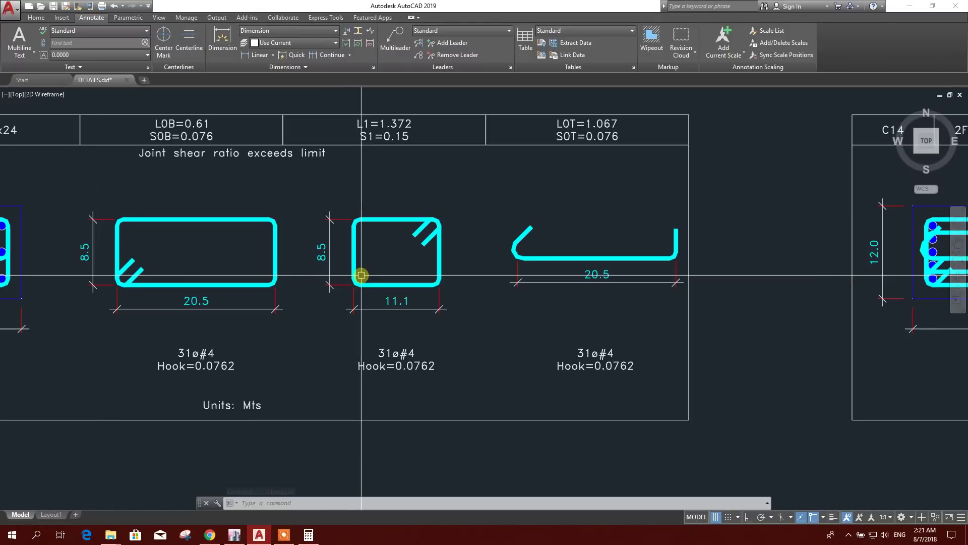
scroll(361, 277, down, 3)
scroll(429, 301, down, 3)
scroll(392, 320, up, 2)
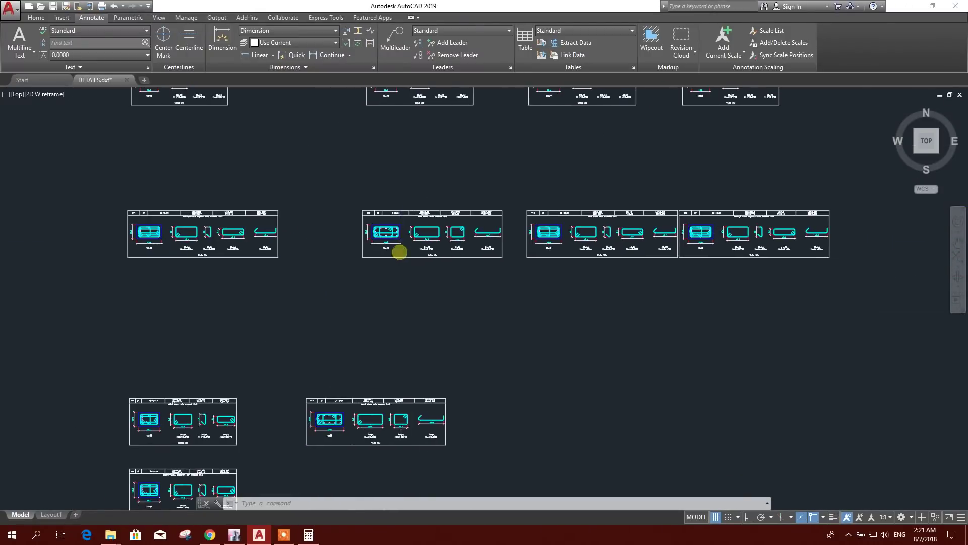
scroll(400, 251, up, 3)
scroll(370, 225, up, 3)
scroll(519, 264, down, 5)
scroll(459, 225, up, 3)
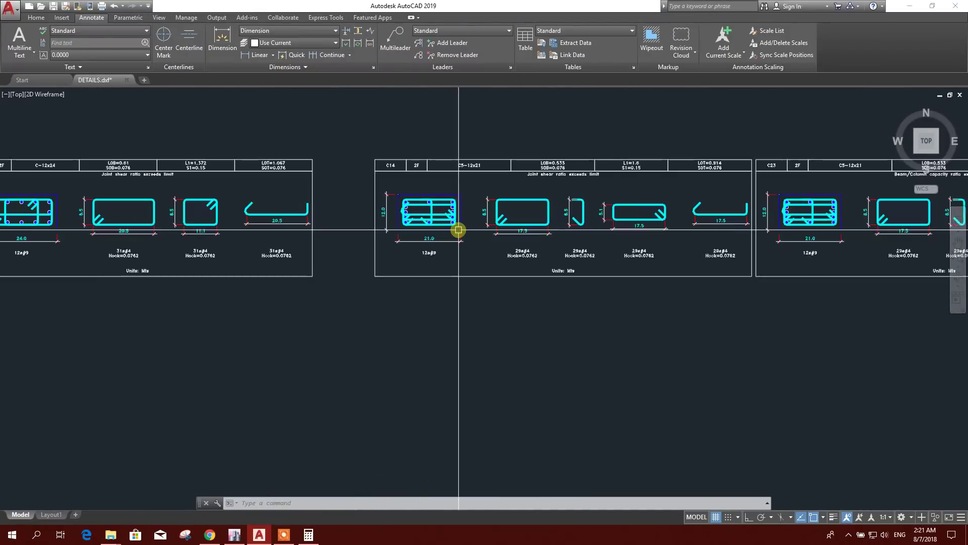
scroll(377, 183, up, 5)
scroll(602, 270, down, 5)
scroll(628, 240, up, 2)
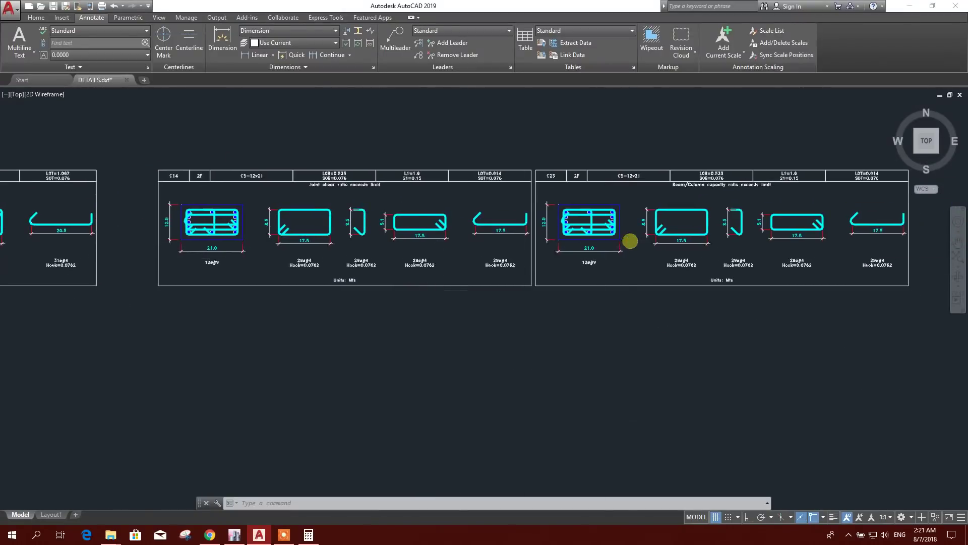
scroll(644, 225, up, 3)
mouse_move(643, 225)
middle_down()
mouse_move(506, 229)
mouse_move(503, 237)
middle_up()
scroll(504, 237, down, 4)
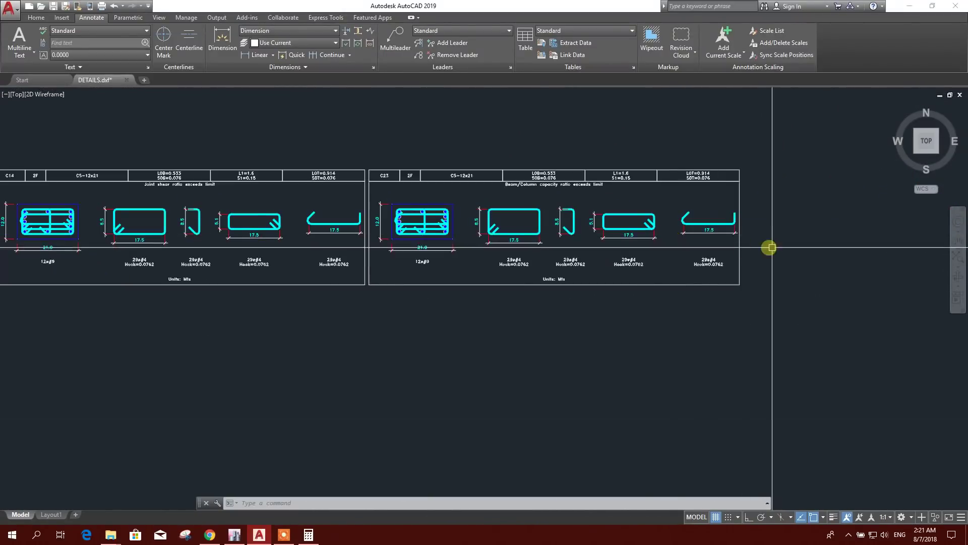
scroll(768, 244, down, 2)
mouse_move(580, 210)
middle_down()
mouse_move(424, 345)
mouse_move(456, 317)
middle_up()
scroll(456, 317, up, 4)
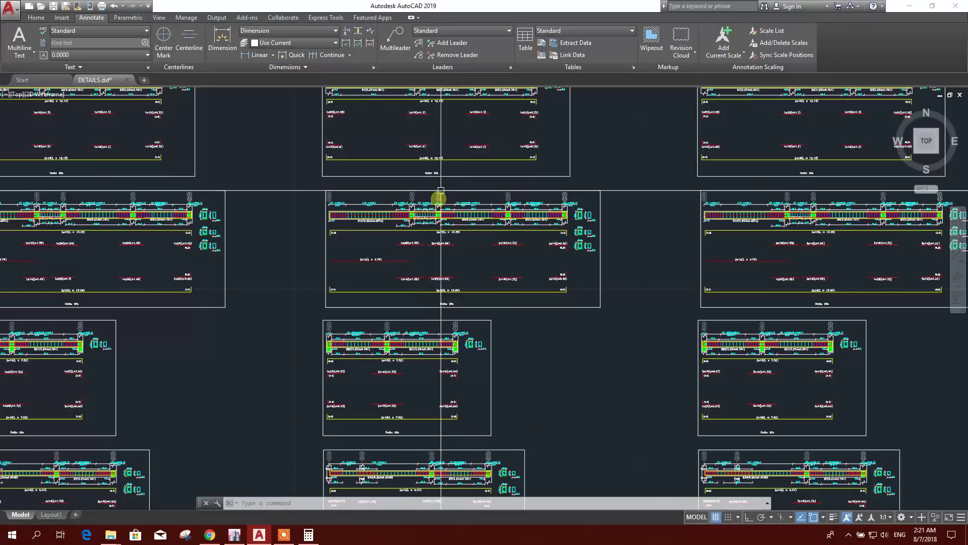
scroll(438, 200, up, 3)
scroll(357, 281, up, 3)
mouse_move(356, 280)
middle_down()
mouse_move(366, 299)
mouse_move(411, 300)
mouse_move(439, 281)
middle_up()
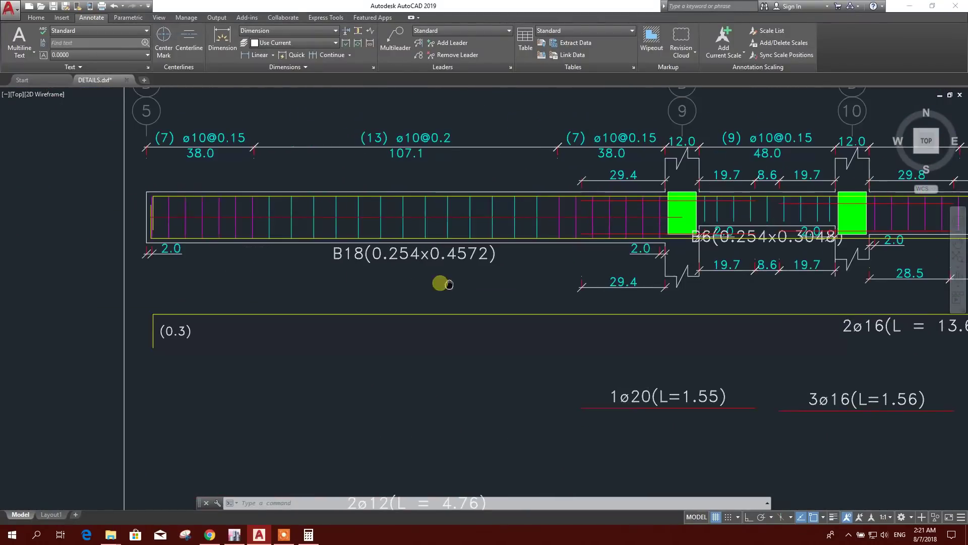
middle_drag(254, 185, 339, 222)
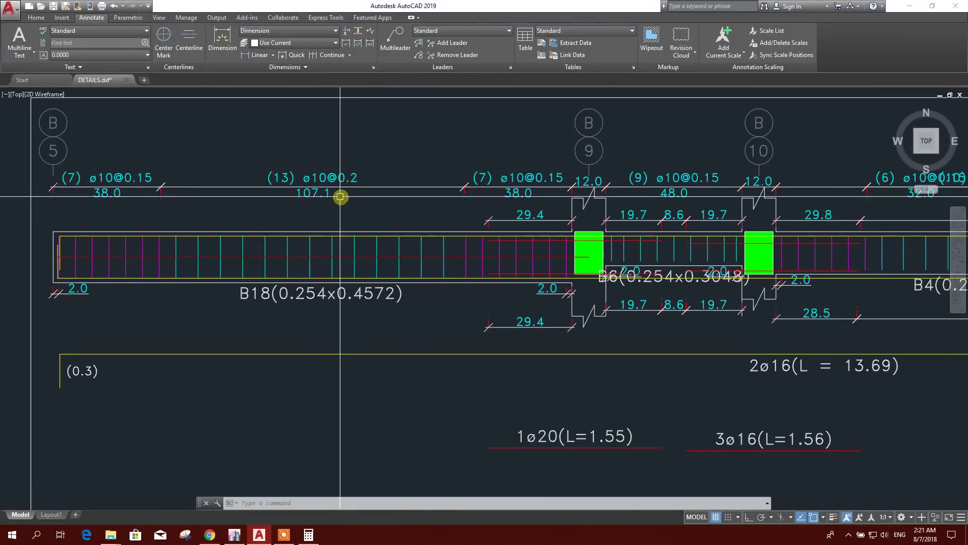
scroll(335, 206, down, 2)
scroll(484, 335, down, 4)
scroll(564, 225, up, 5)
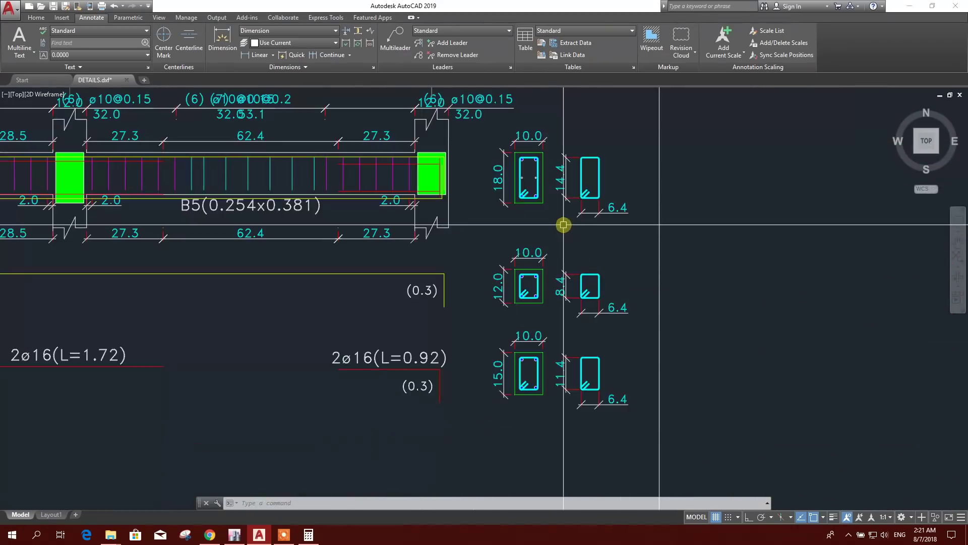
scroll(553, 268, down, 3)
scroll(530, 288, down, 2)
scroll(460, 320, down, 3)
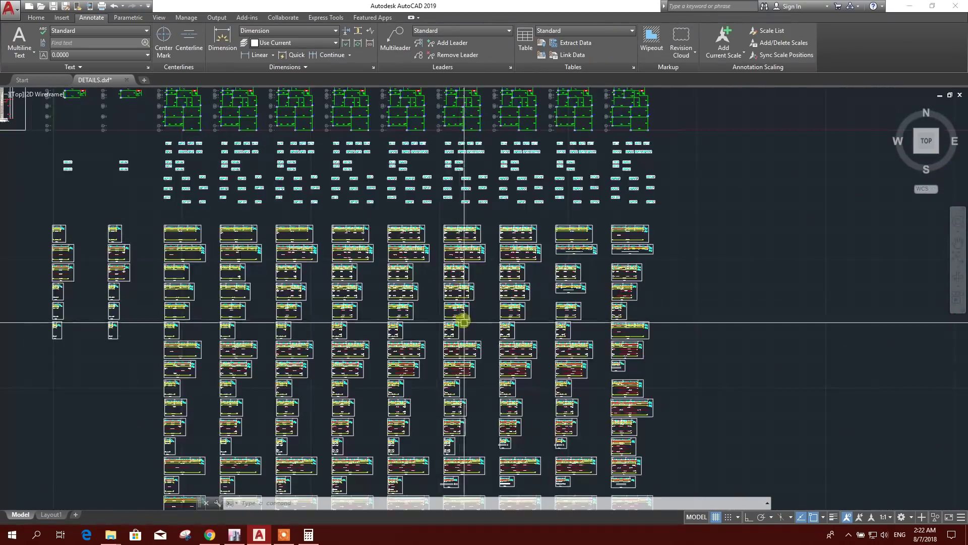
scroll(477, 314, down, 1)
scroll(461, 299, up, 3)
scroll(449, 318, up, 1)
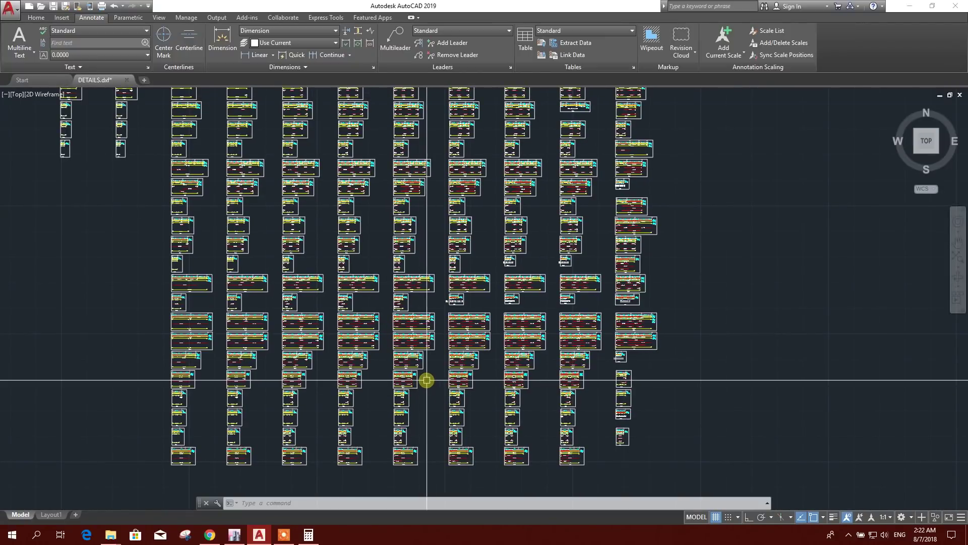
scroll(393, 296, up, 1)
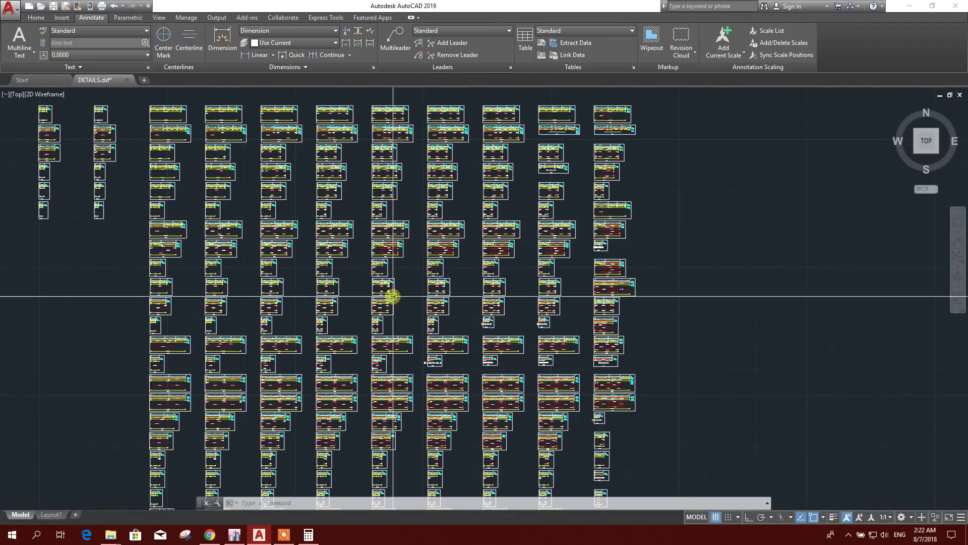
scroll(405, 274, up, 1)
scroll(460, 238, down, 1)
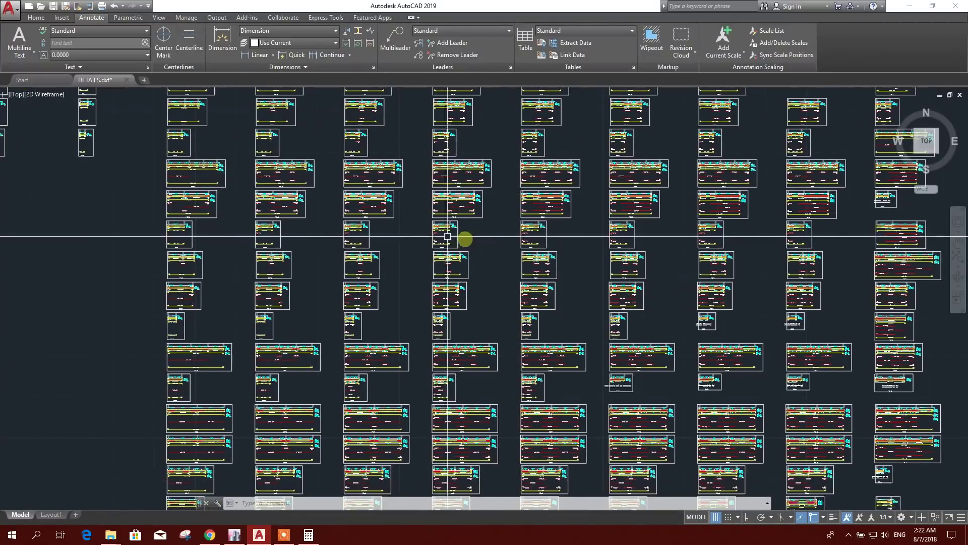
scroll(507, 320, down, 2)
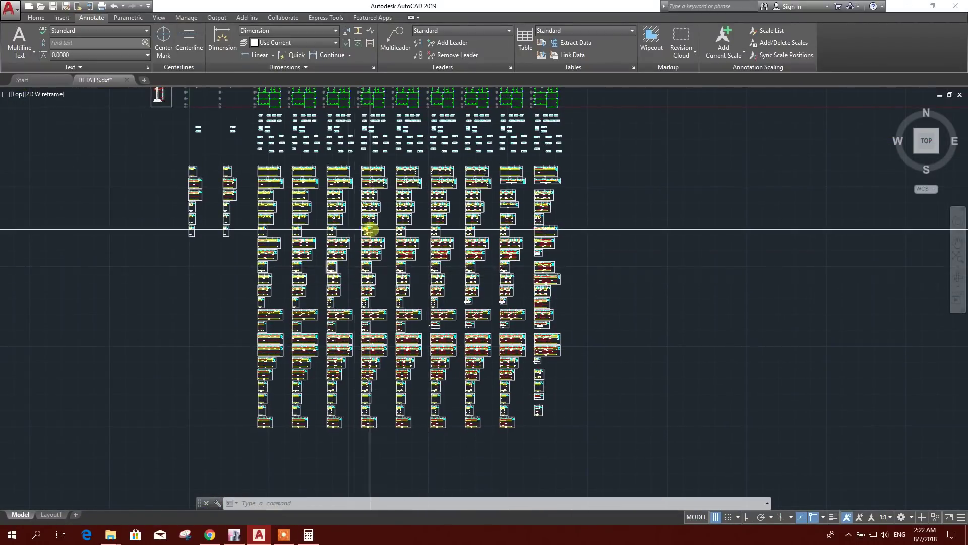
middle_drag(368, 222, 371, 323)
scroll(371, 324, up, 1)
scroll(409, 303, up, 1)
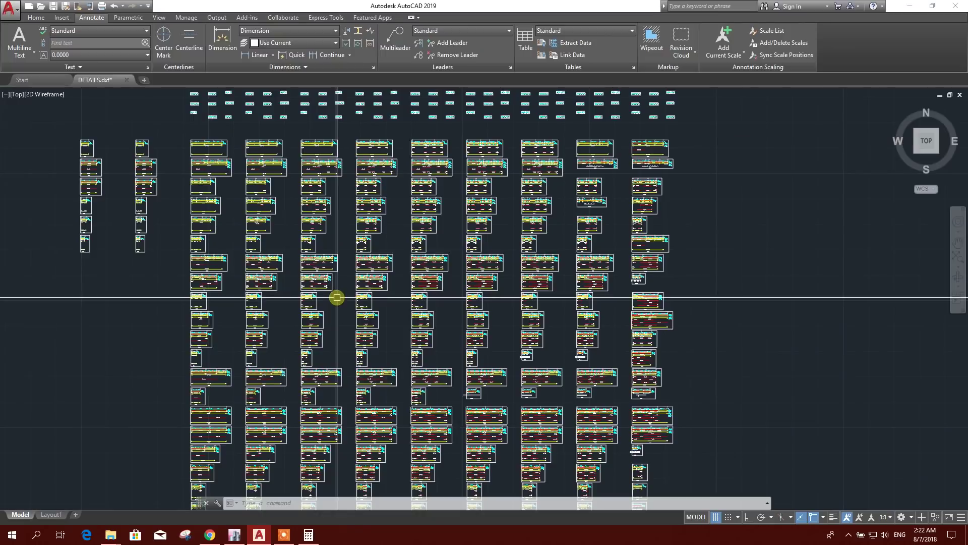
scroll(335, 296, up, 1)
scroll(328, 280, up, 1)
middle_drag(336, 272, 327, 267)
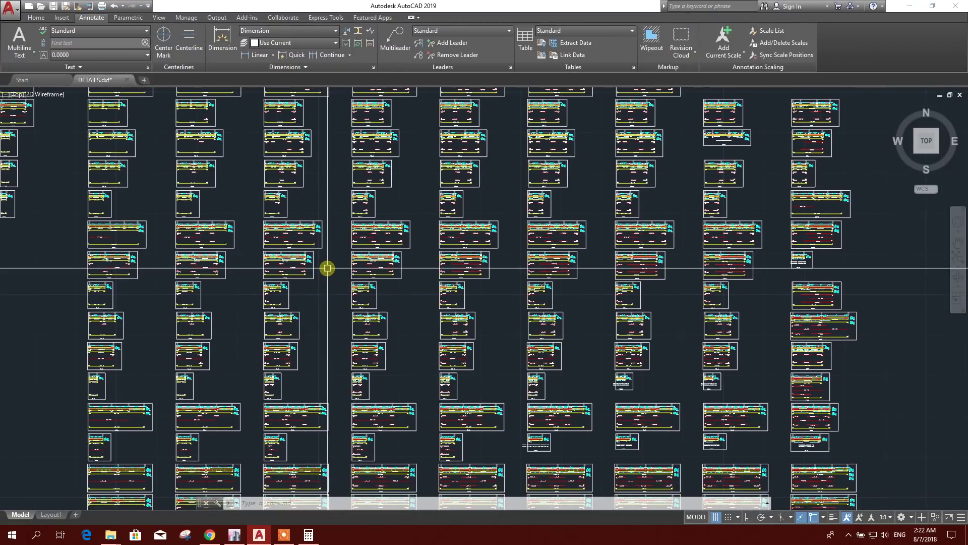